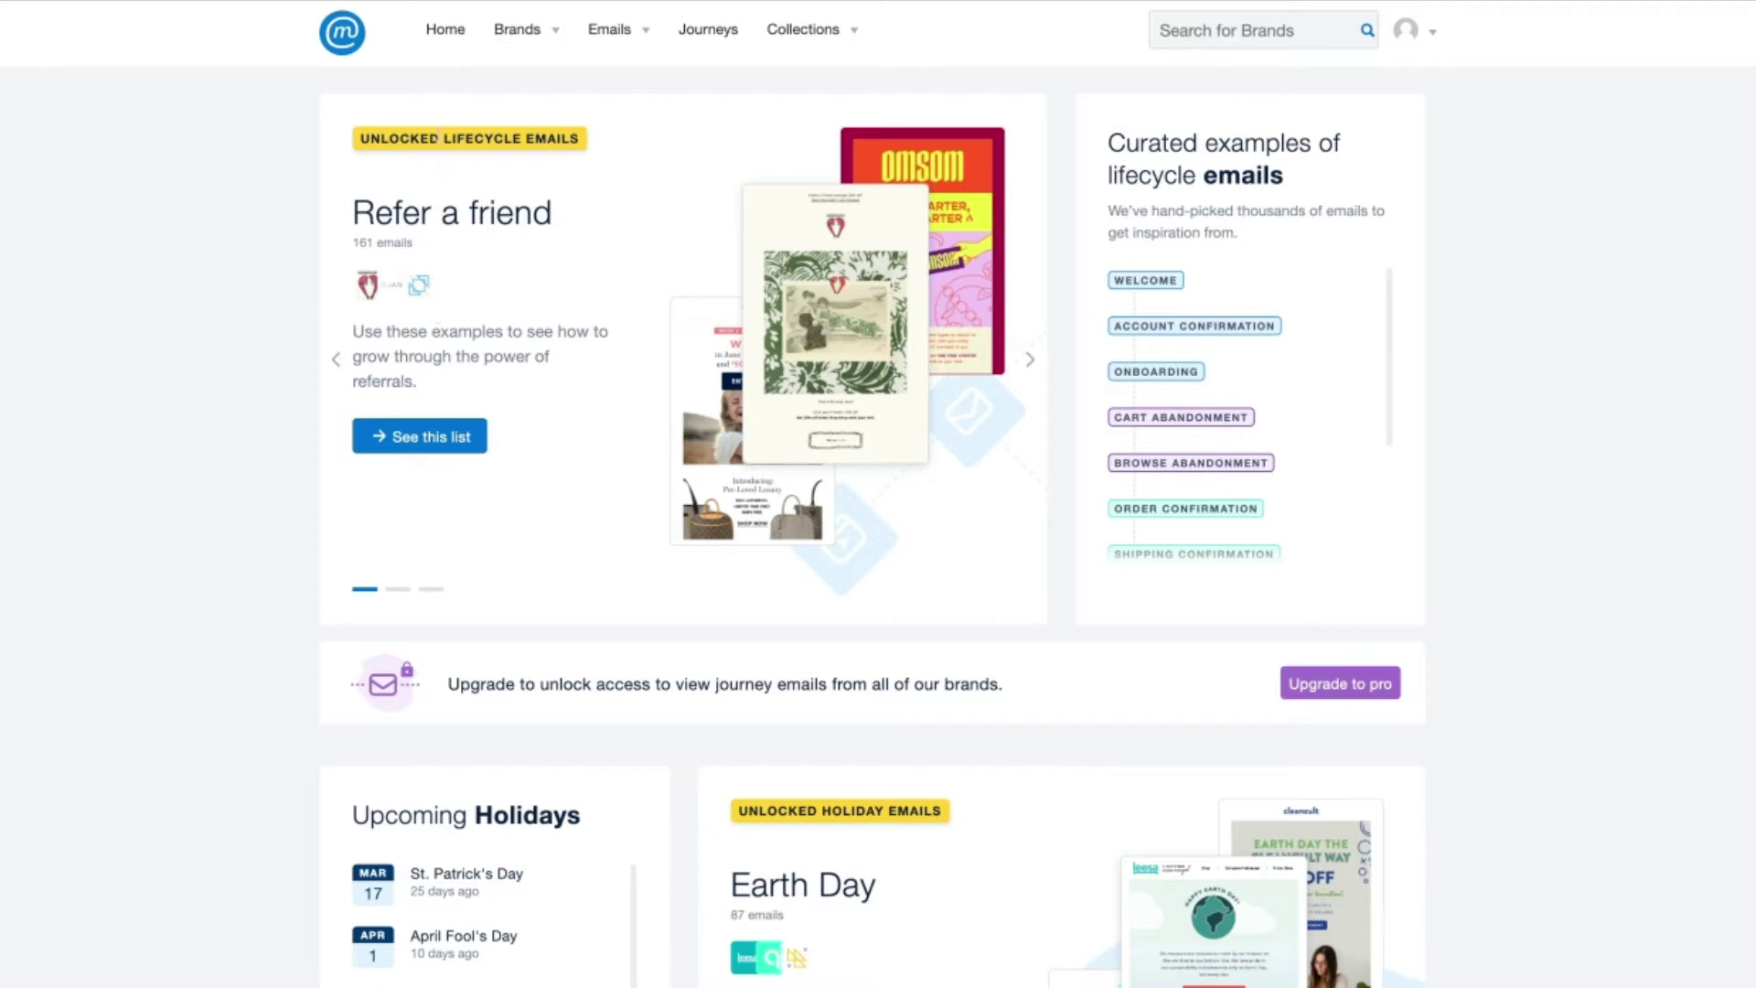
Advance the featured carousel past Refer a friend to Browse abandonment (130 emails)
click(1031, 360)
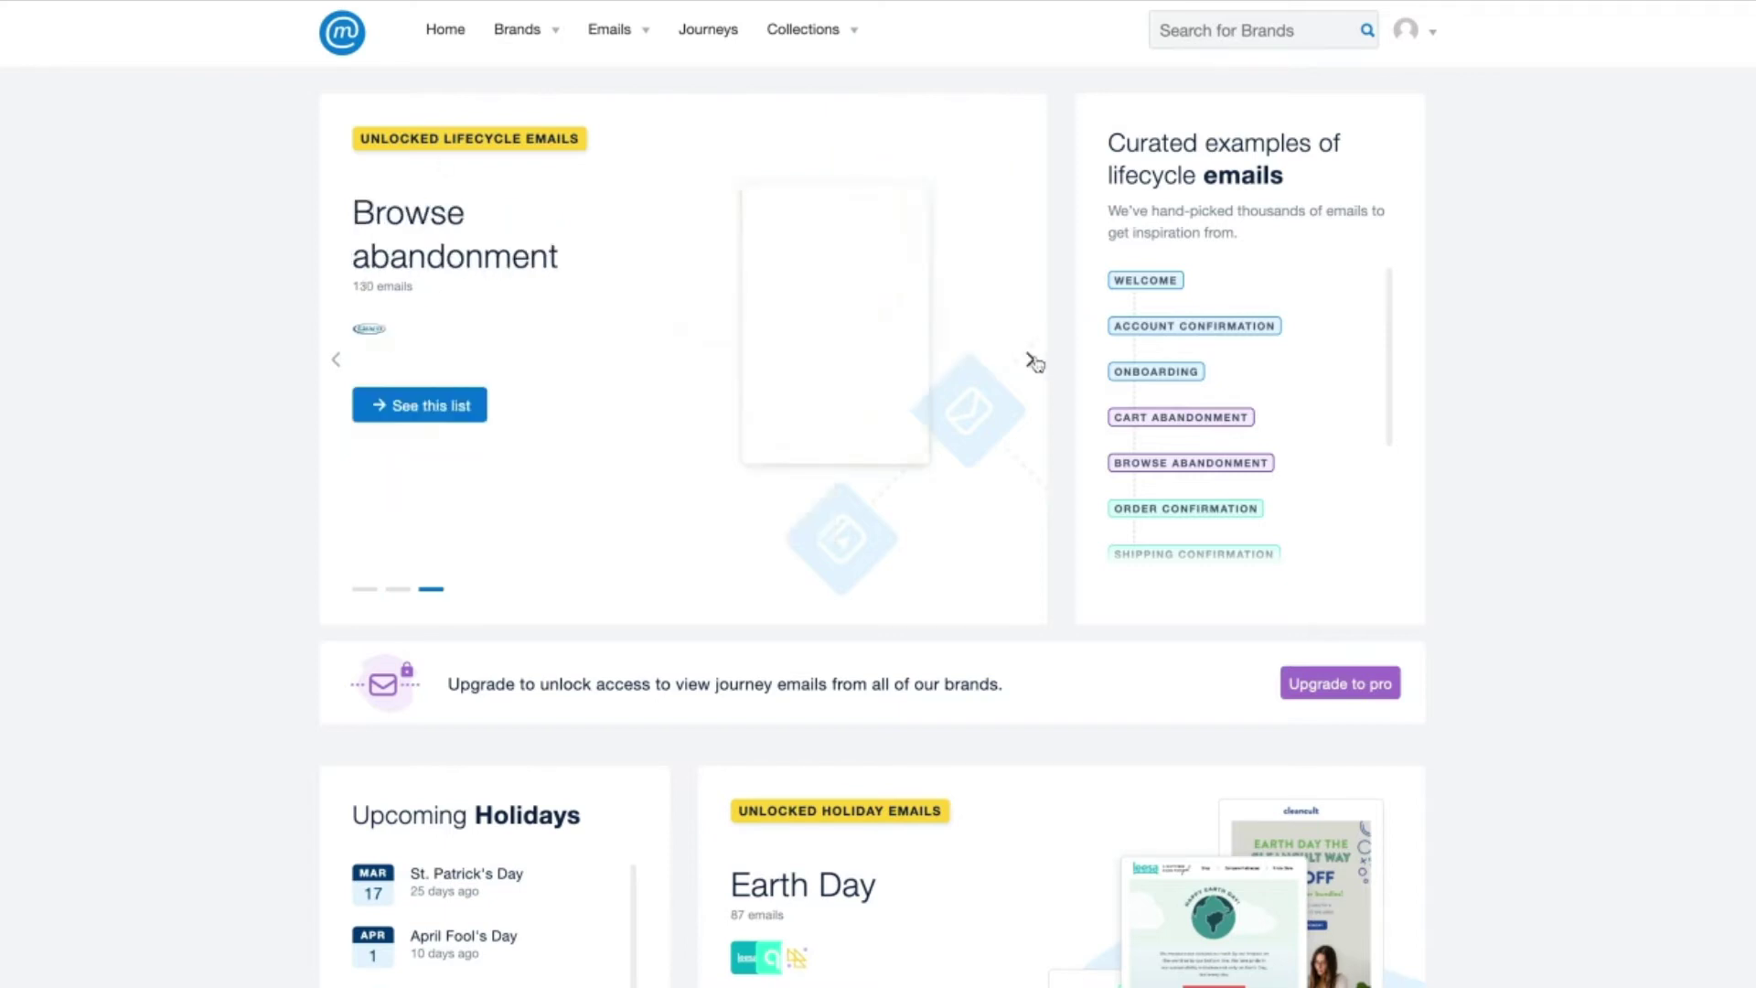
Open Refer a friend as thumbnails, preview the Shrimps referral email, then close it
click(1030, 361)
click(411, 428)
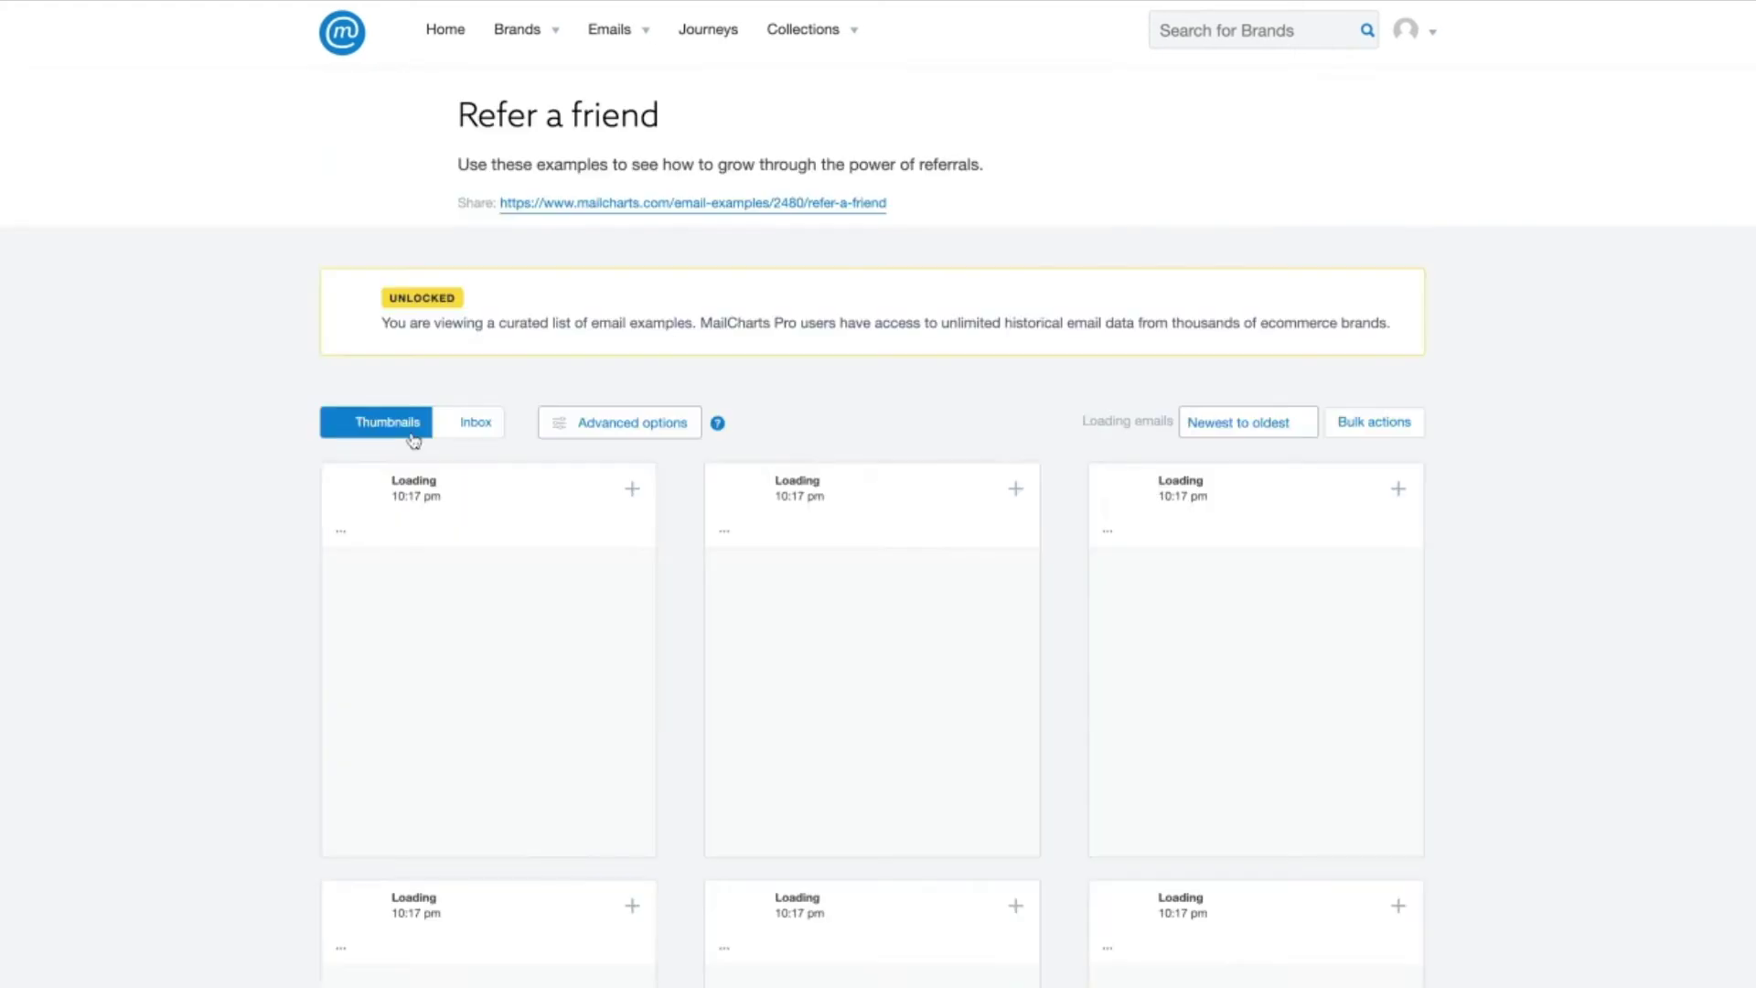
scroll(412, 438, down, 1)
scroll(425, 466, down, 3)
scroll(437, 495, down, 3)
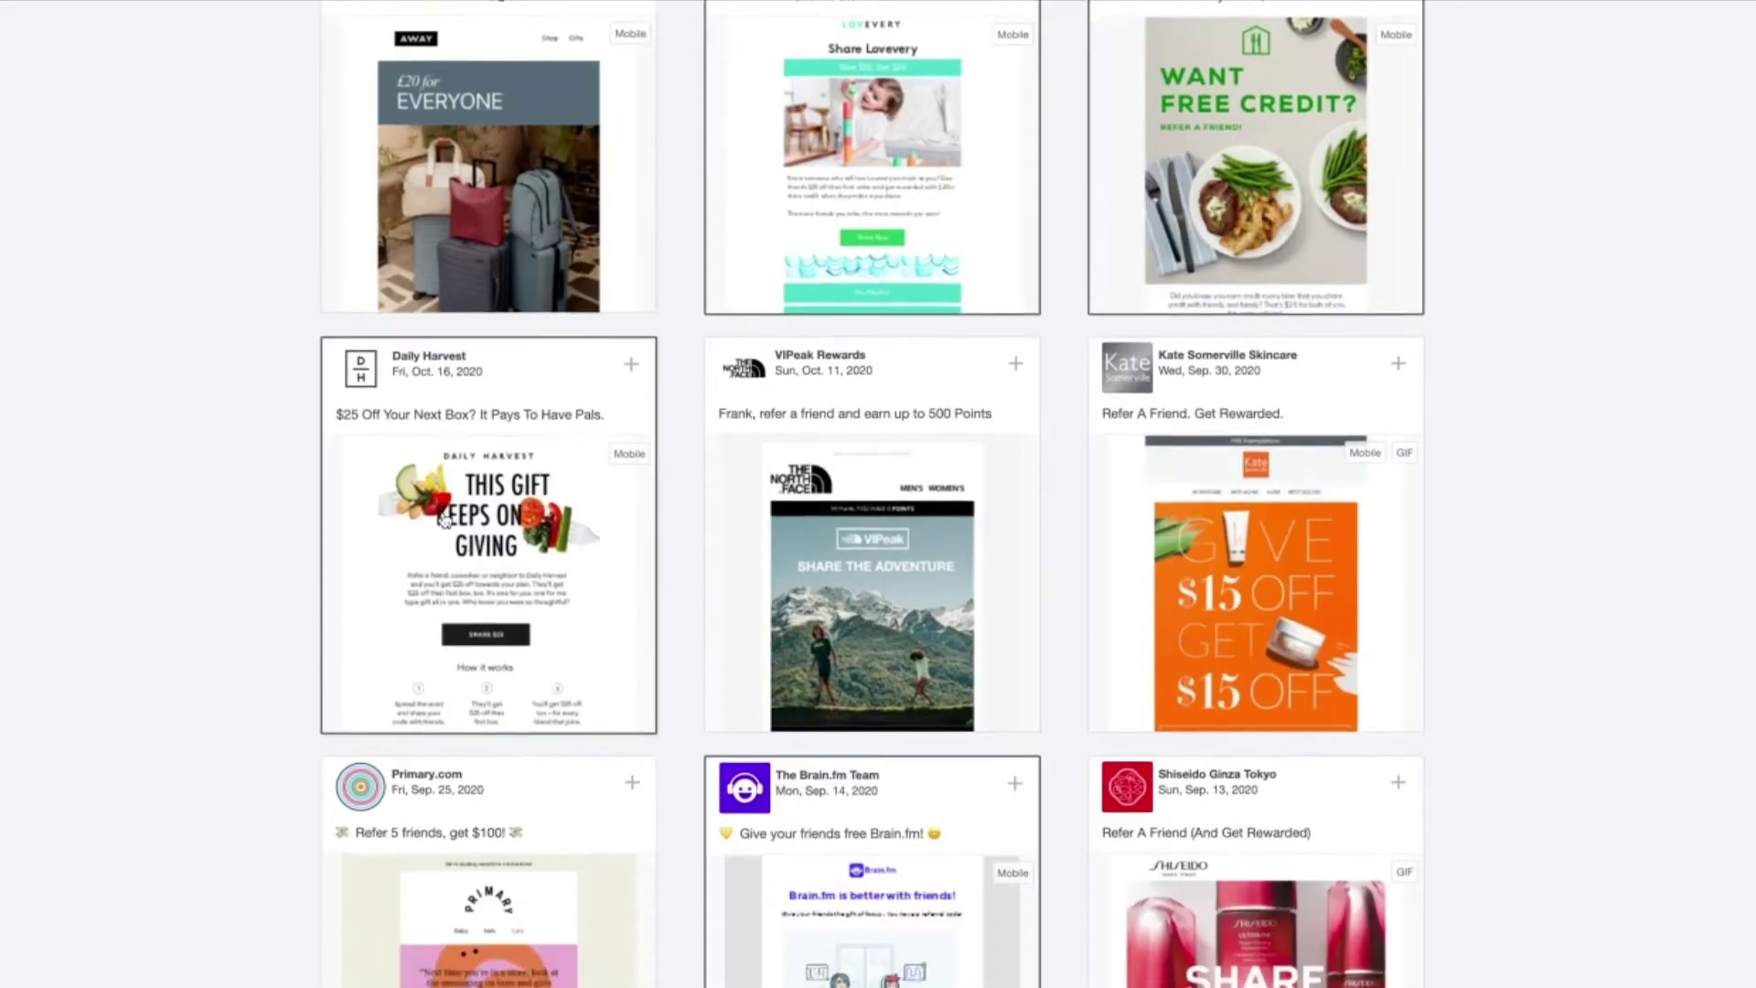
scroll(443, 519, down, 3)
scroll(443, 519, down, 2)
scroll(443, 518, down, 1)
scroll(442, 519, down, 2)
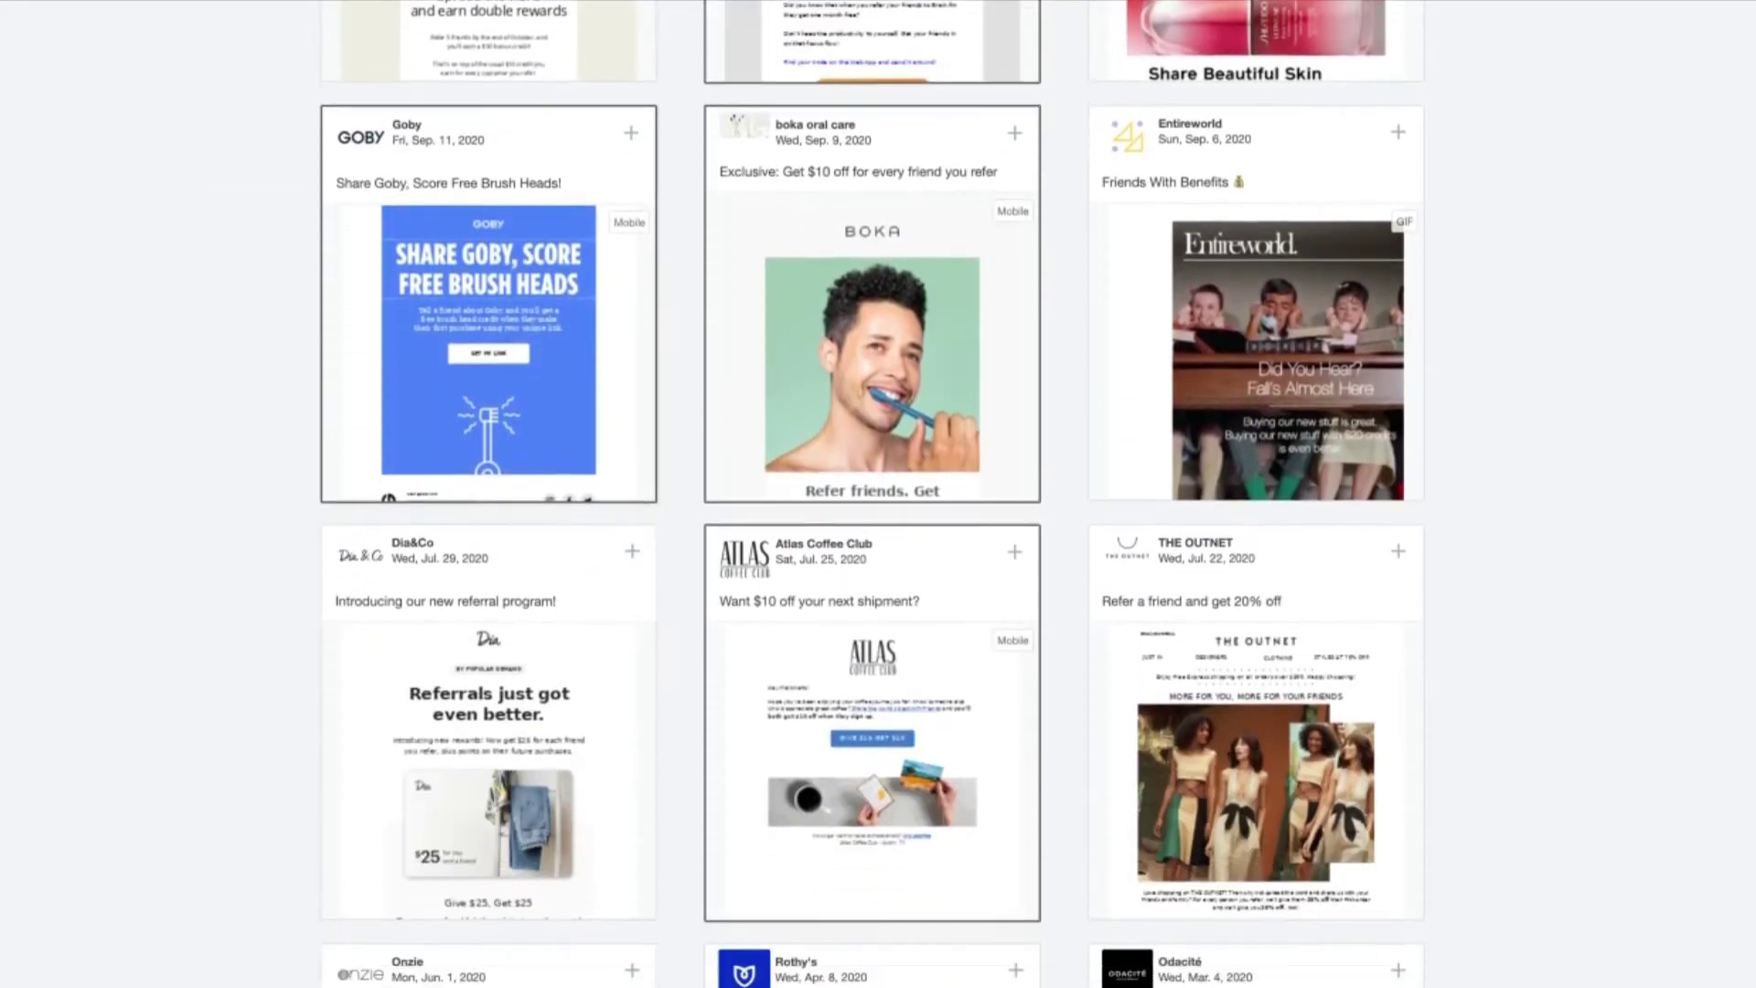
scroll(444, 518, up, 8)
scroll(443, 520, up, 5)
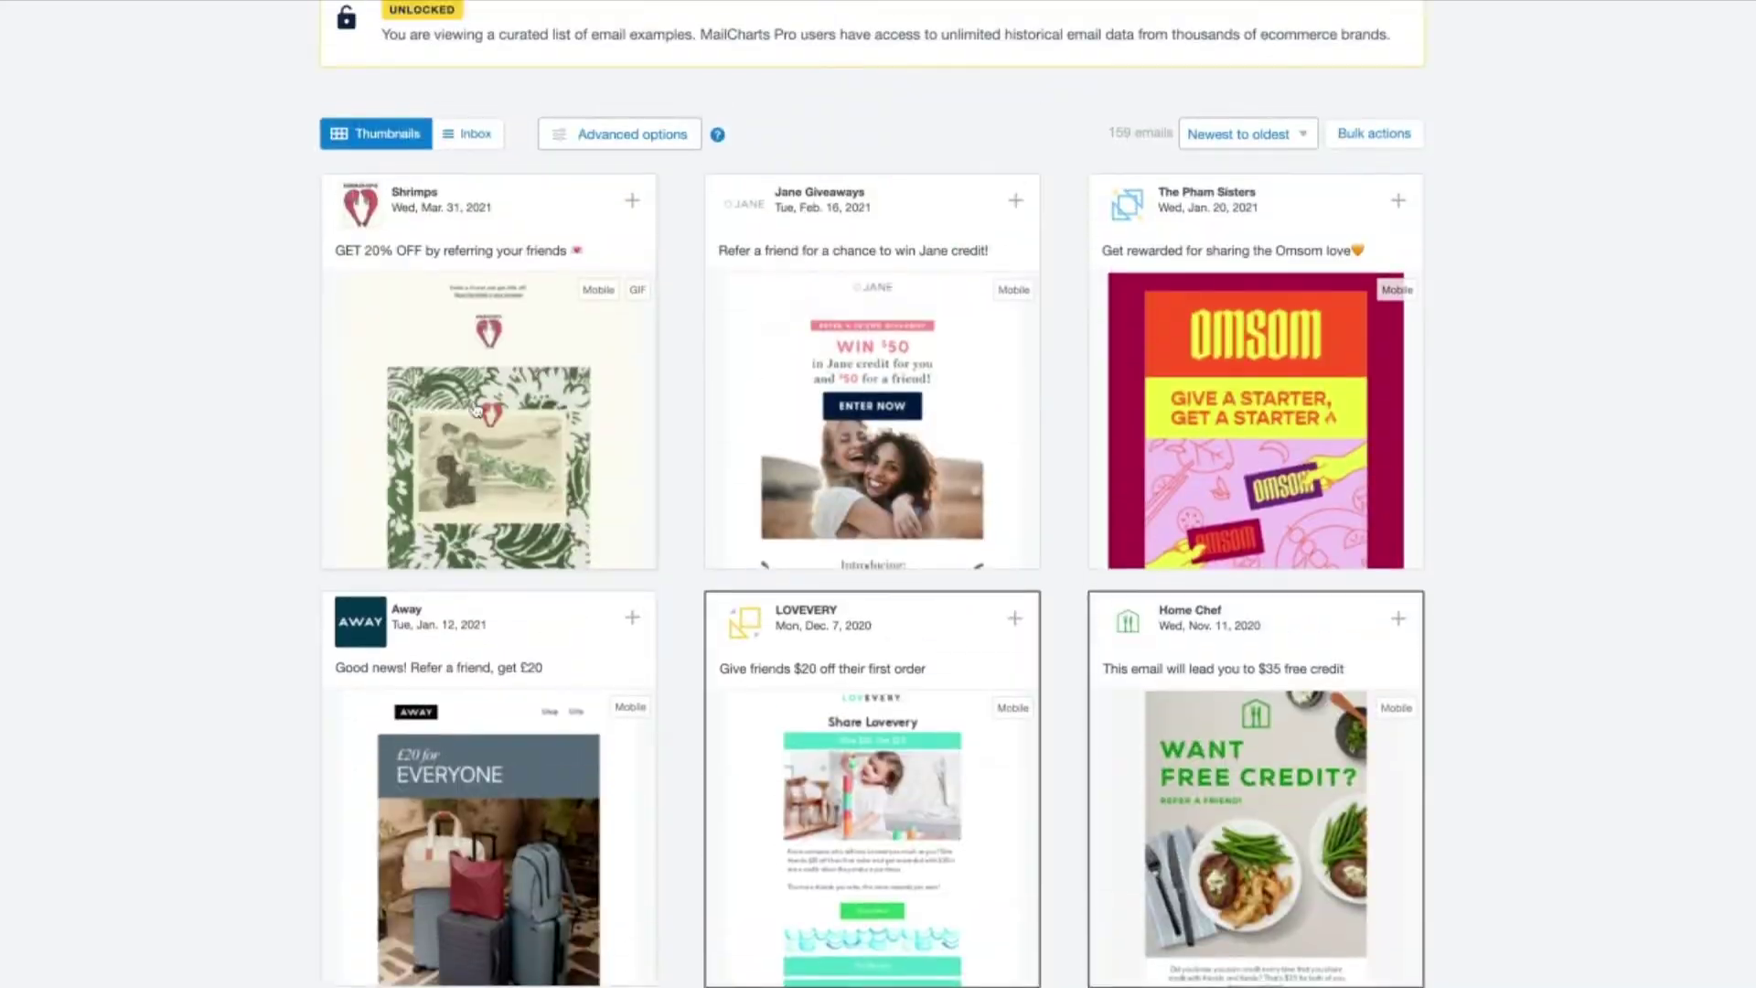
click(384, 413)
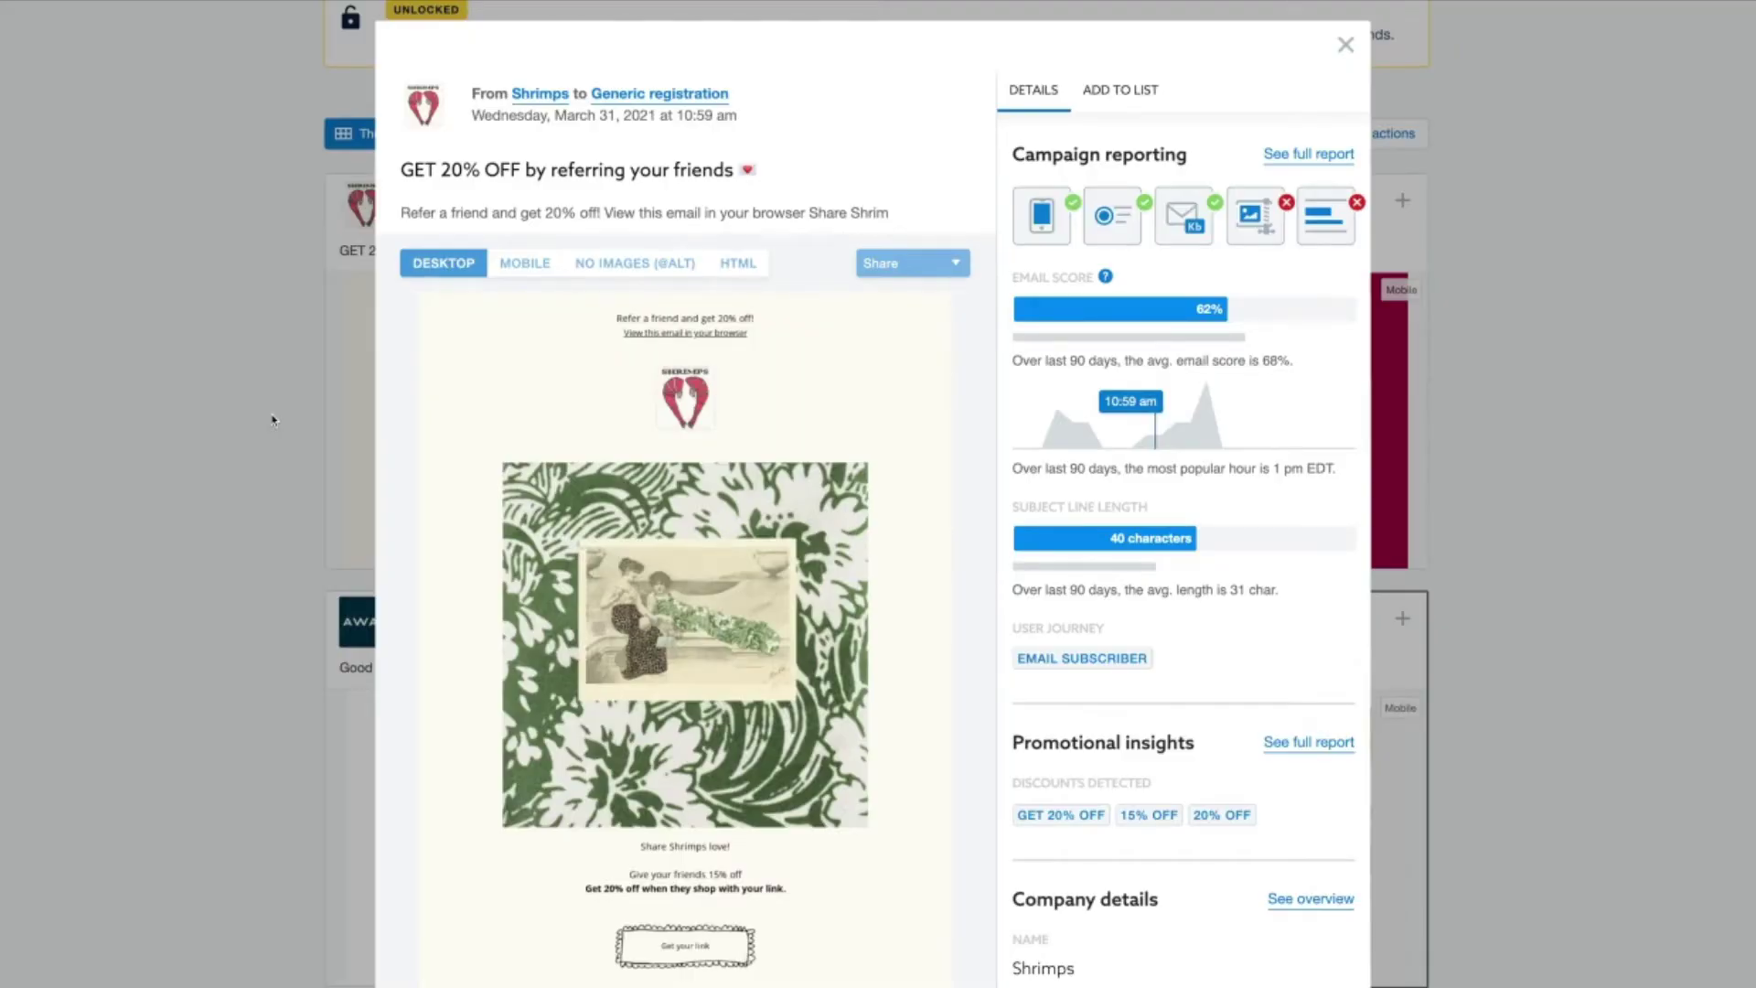
click(274, 418)
scroll(273, 419, up, 3)
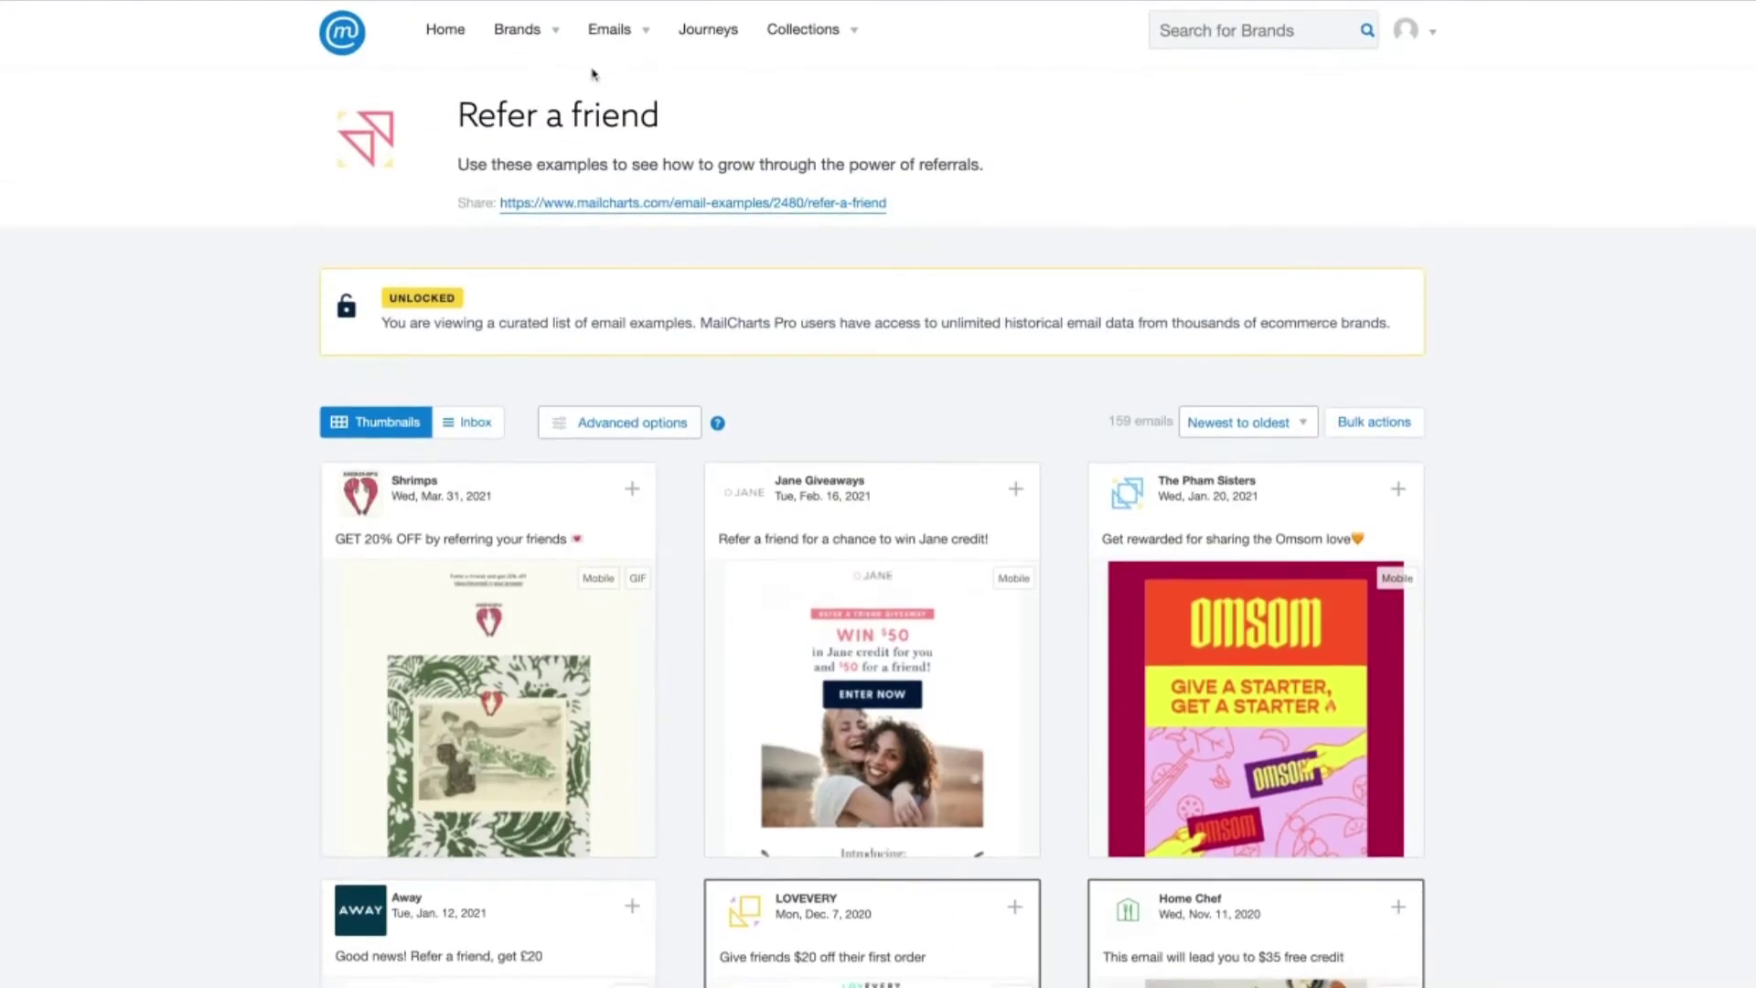
From Journeys, advance the featured carousel twice and open Jockey Cart Abandonment
click(698, 39)
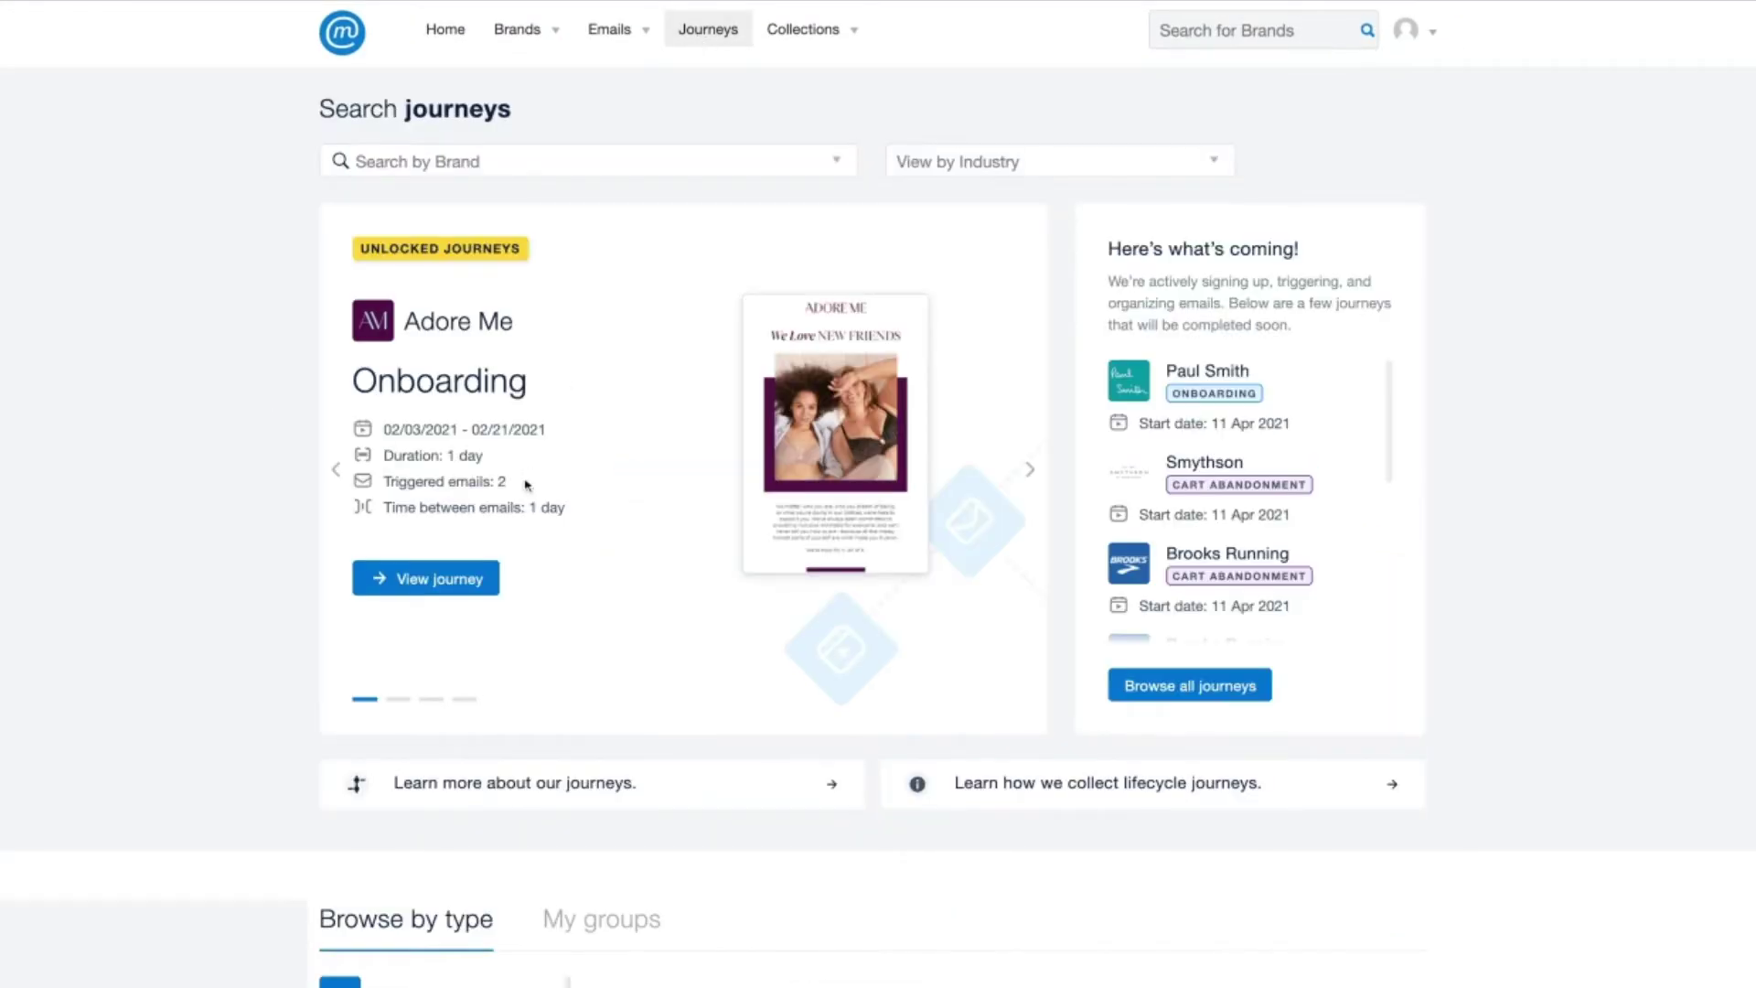
click(1031, 471)
click(1032, 473)
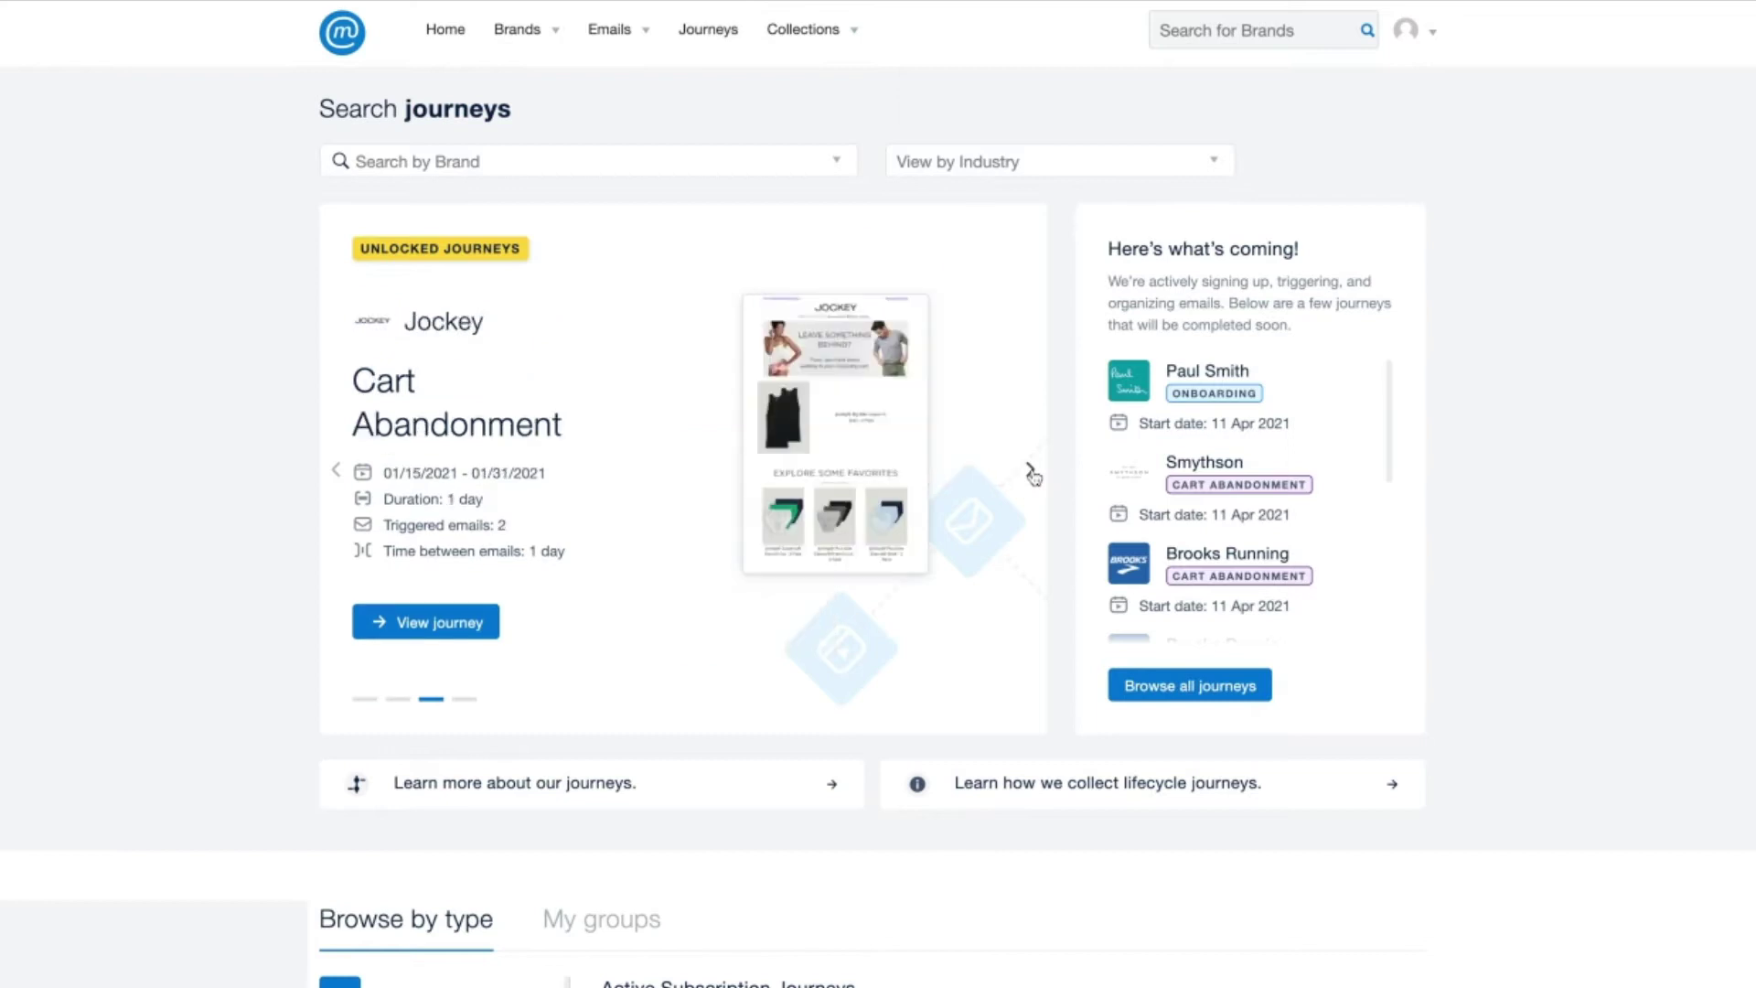
click(453, 626)
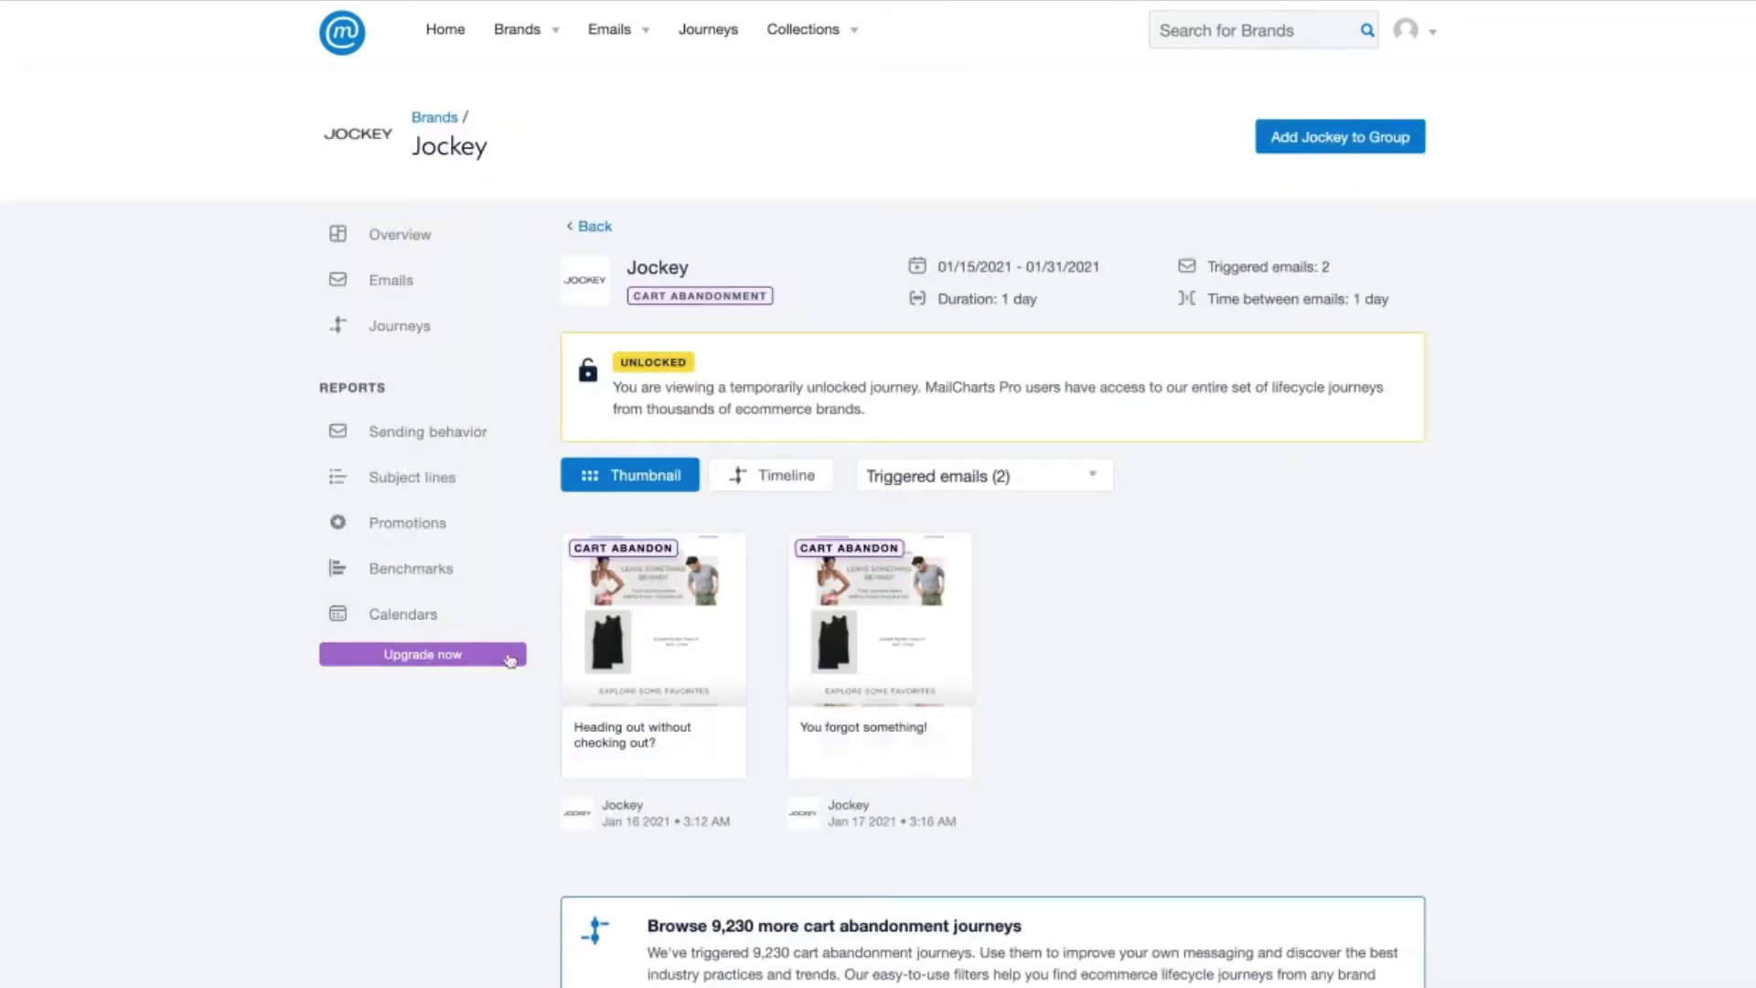
scroll(617, 452, down, 2)
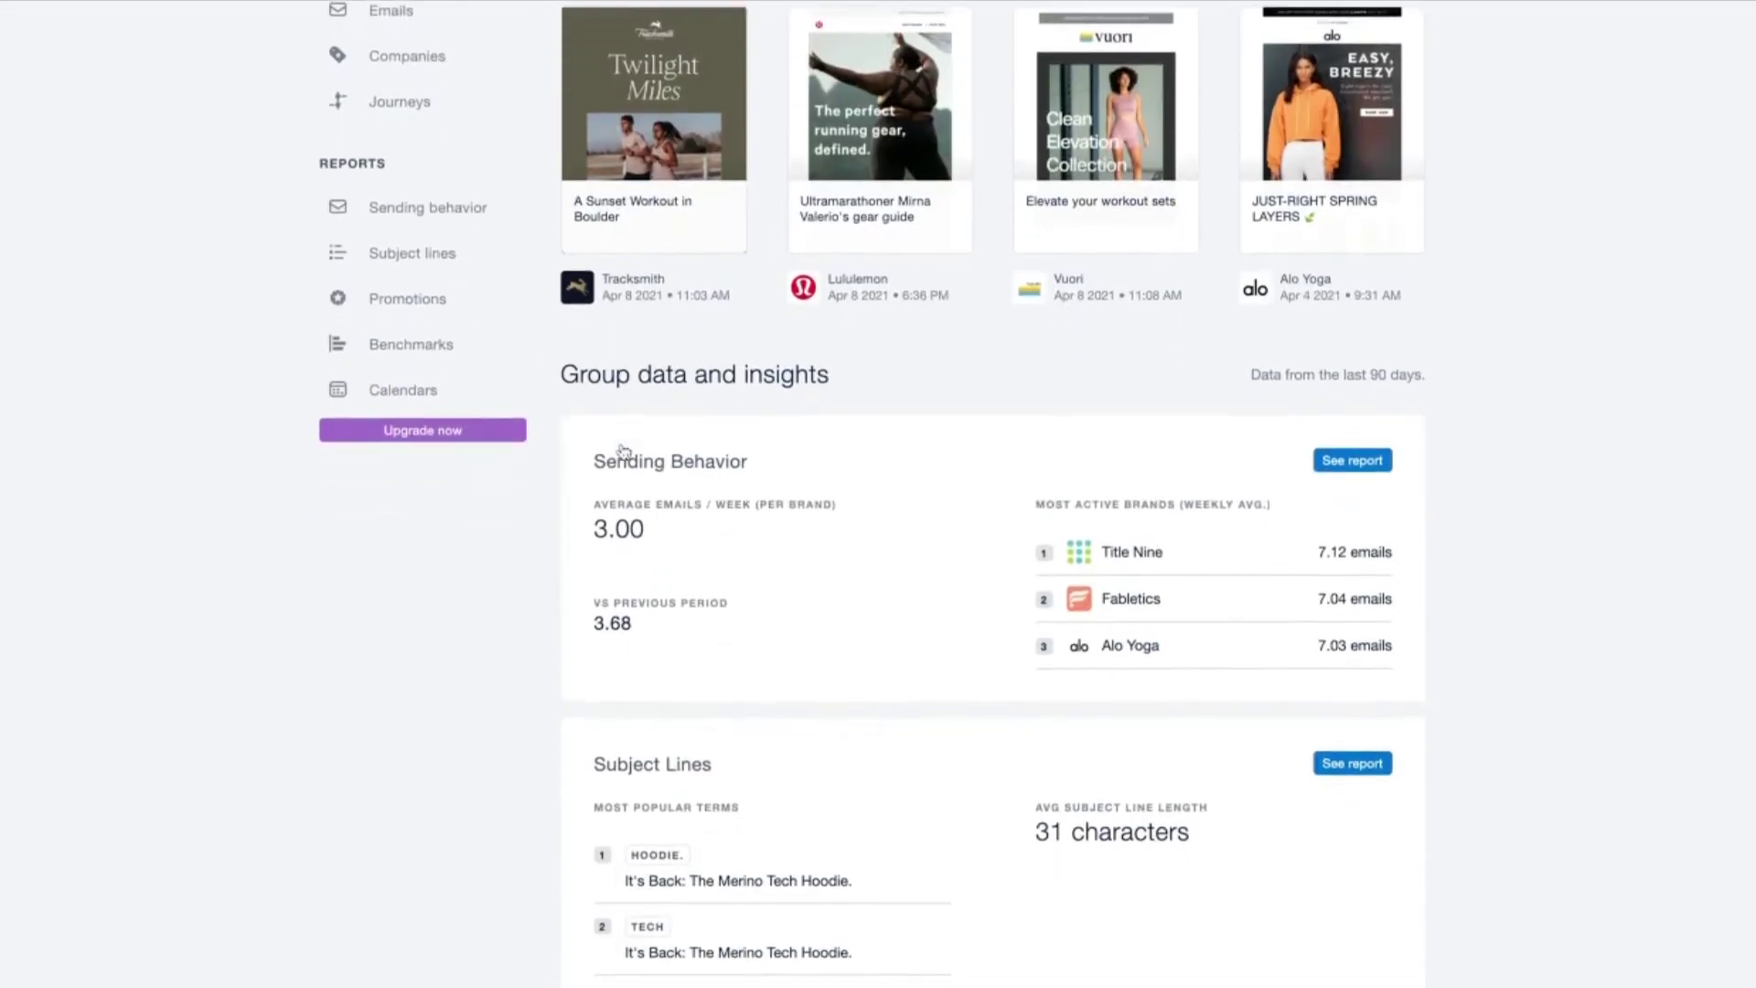
scroll(624, 454, down, 2)
scroll(624, 453, down, 2)
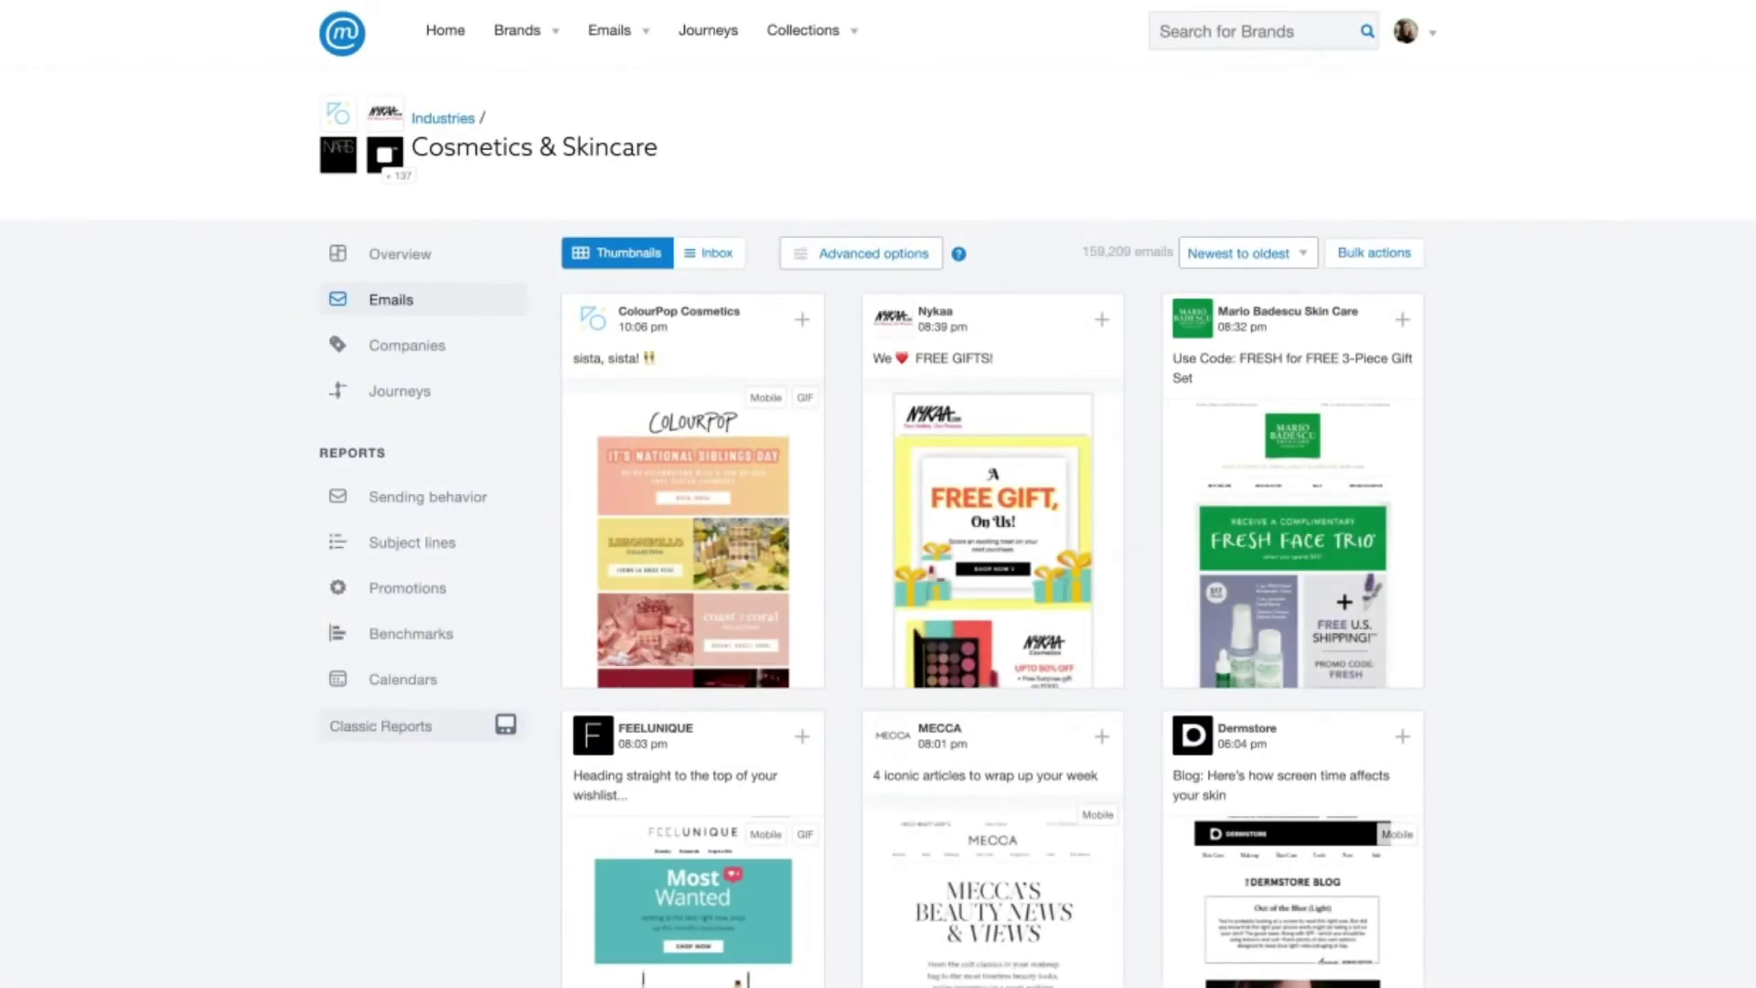
Open and close the Advanced options filters on the Cosmetics & Skincare Emails page
click(842, 257)
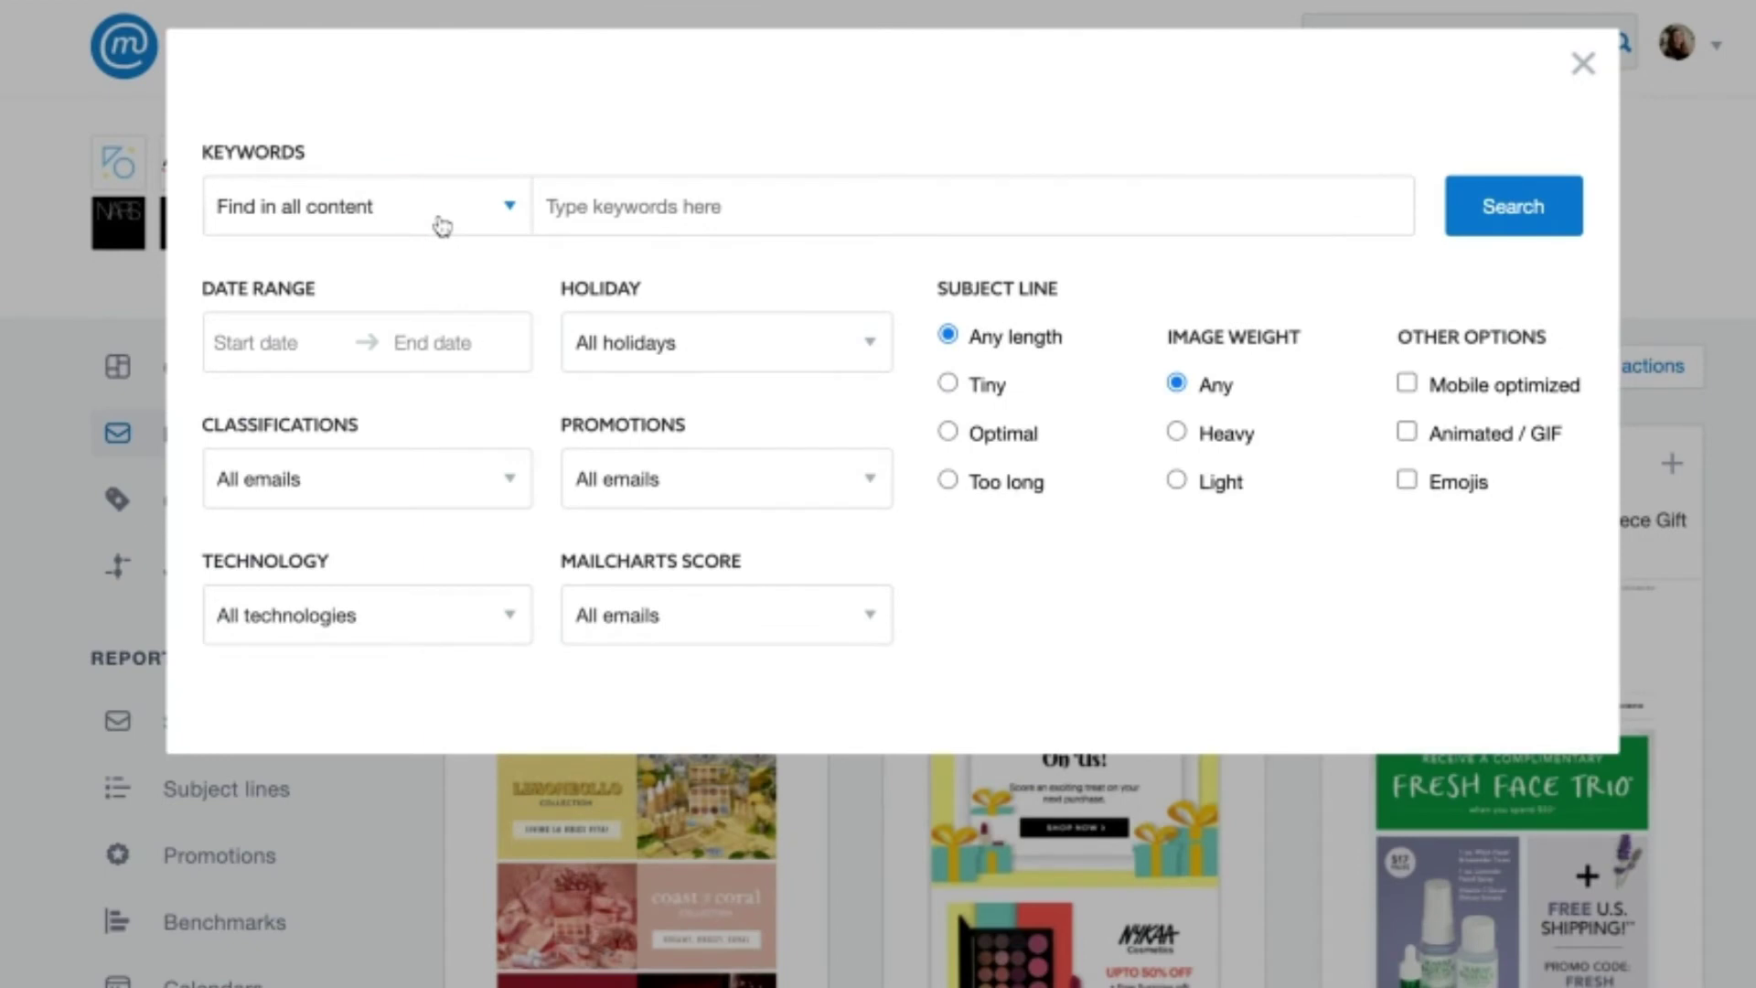
click(1589, 74)
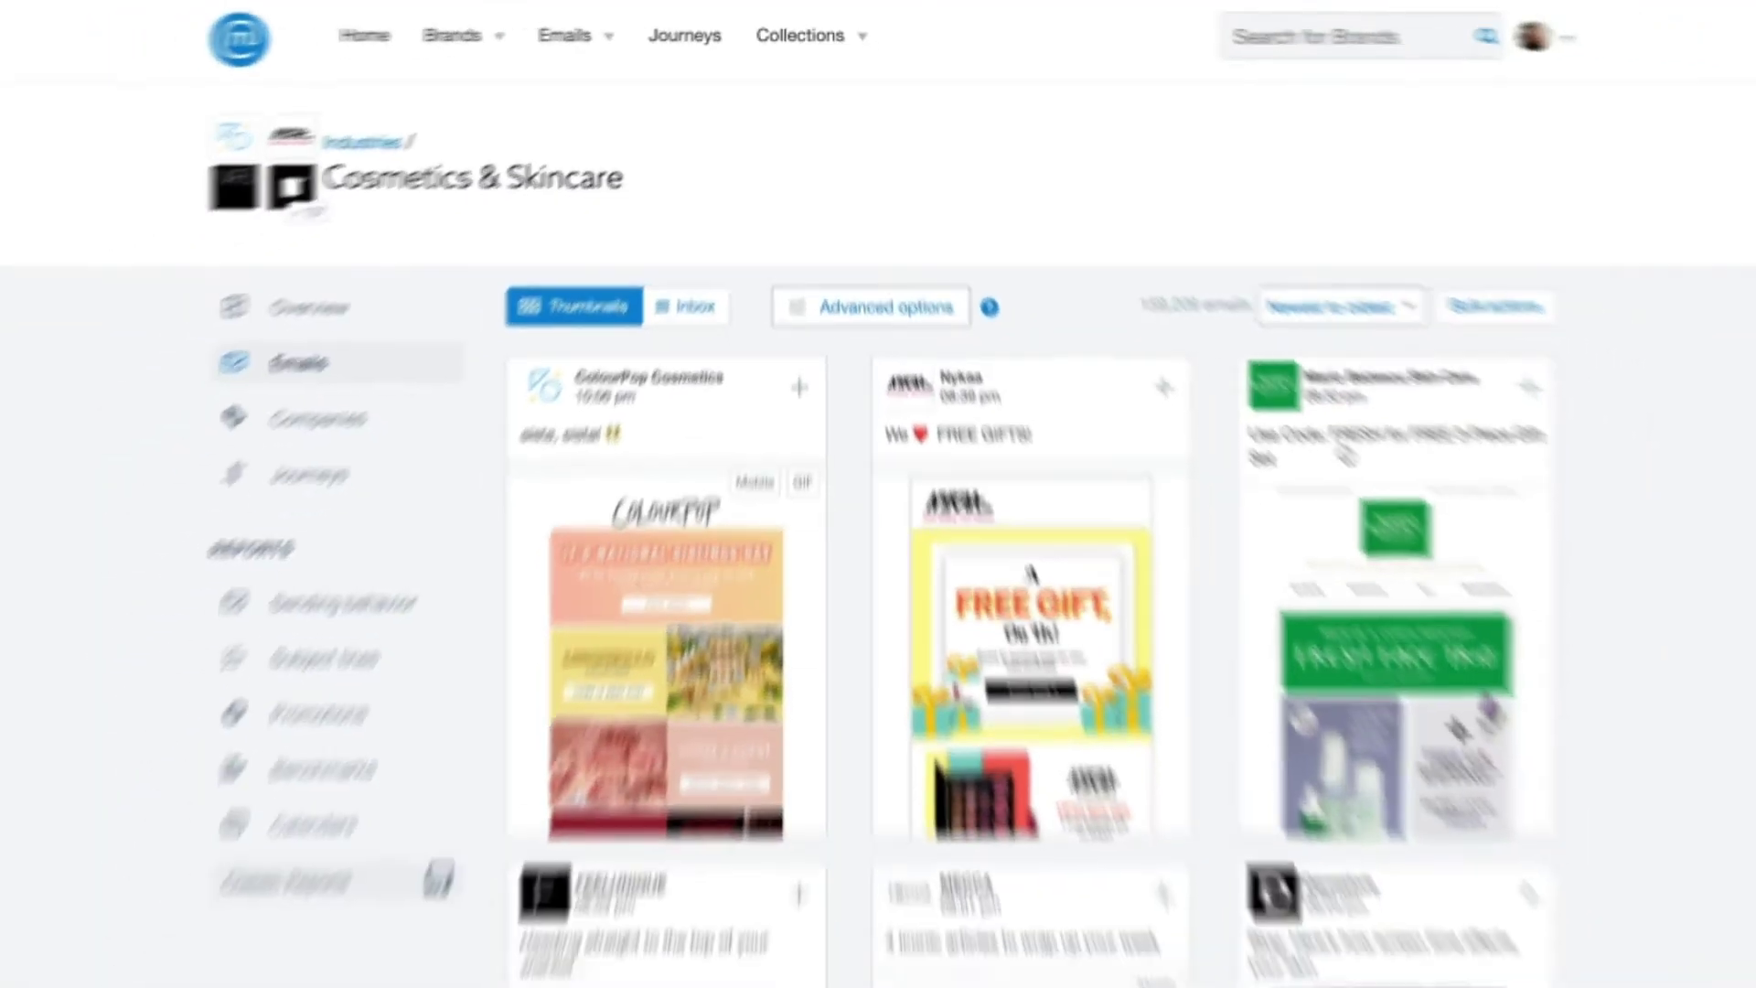
scroll(1241, 416, down, 3)
scroll(1241, 415, down, 3)
scroll(1241, 415, down, 2)
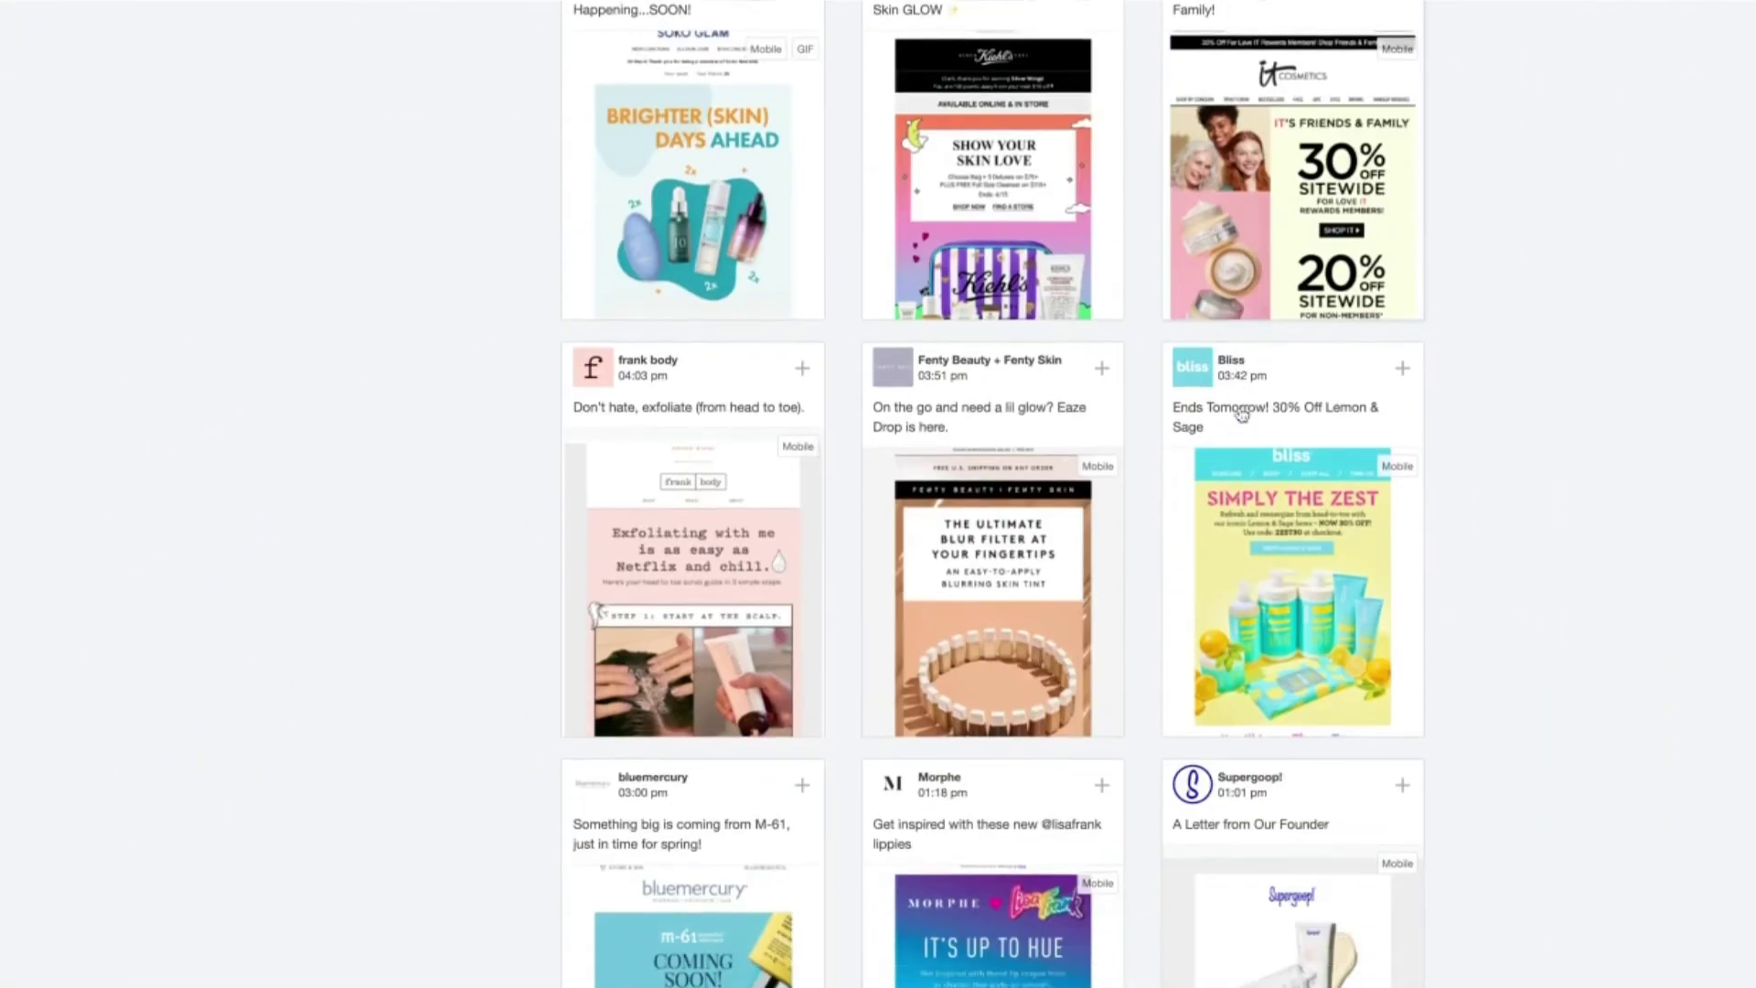
scroll(1241, 415, down, 2)
scroll(1241, 415, up, 5)
scroll(1241, 414, up, 2)
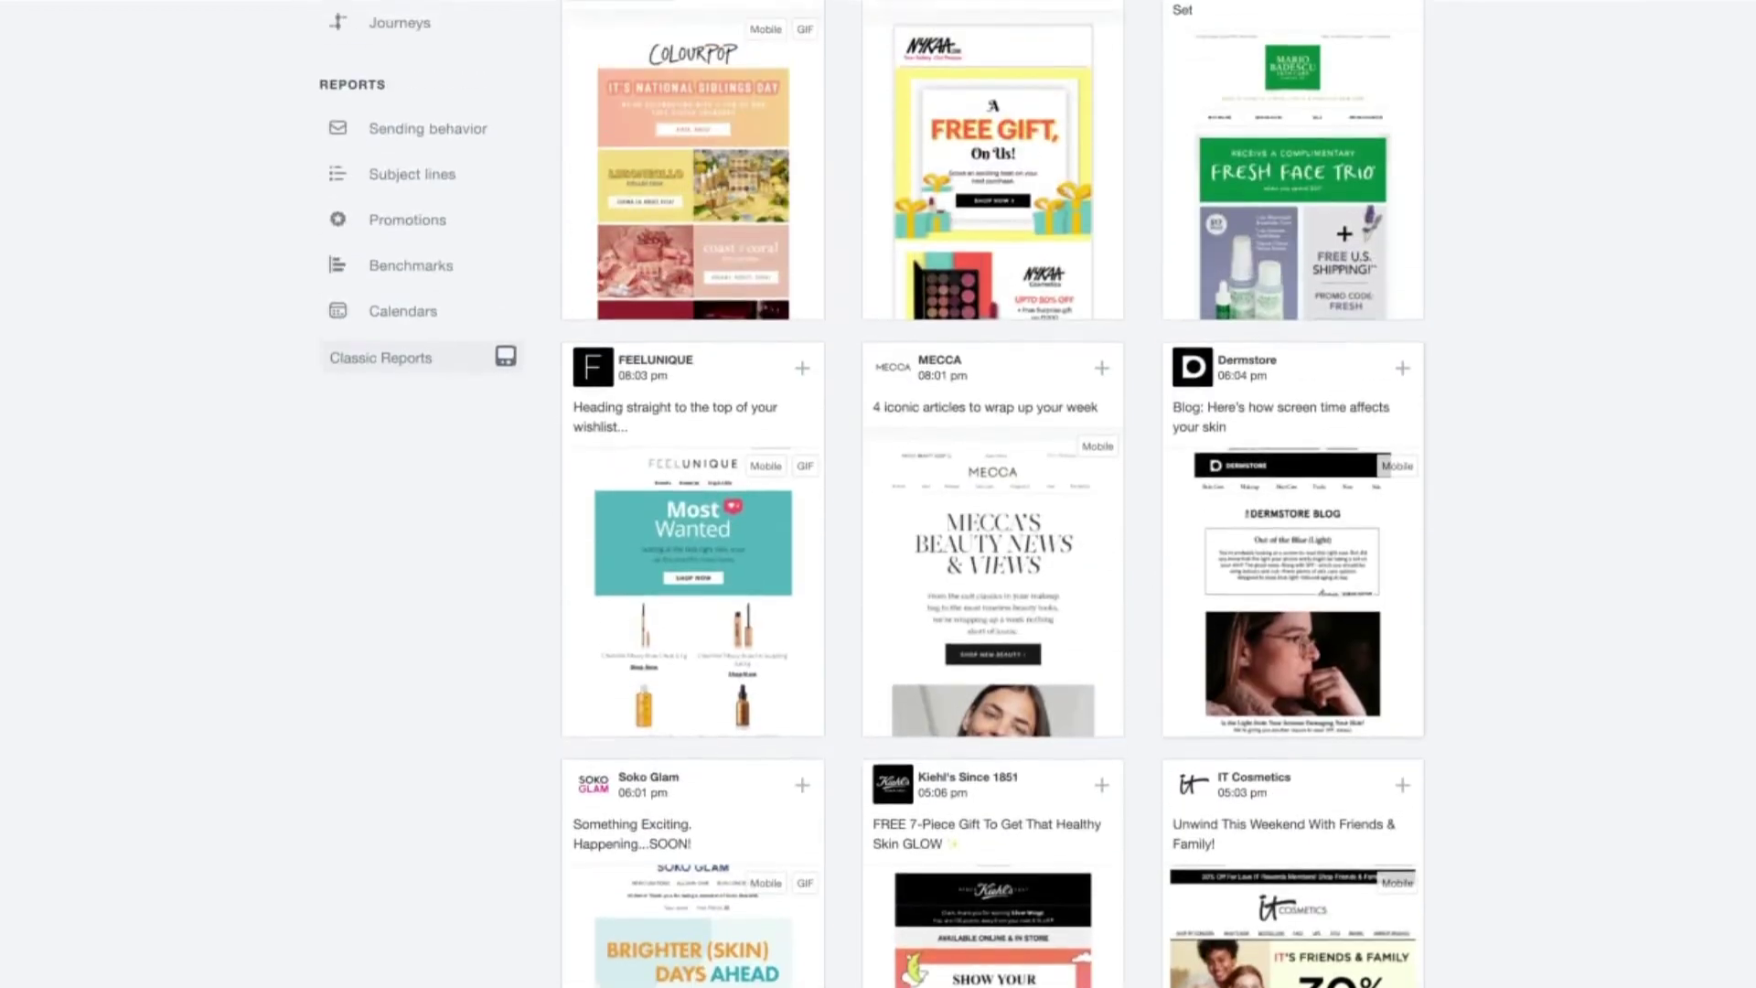
scroll(874, 495, up, 1)
scroll(872, 495, up, 1)
scroll(873, 495, up, 1)
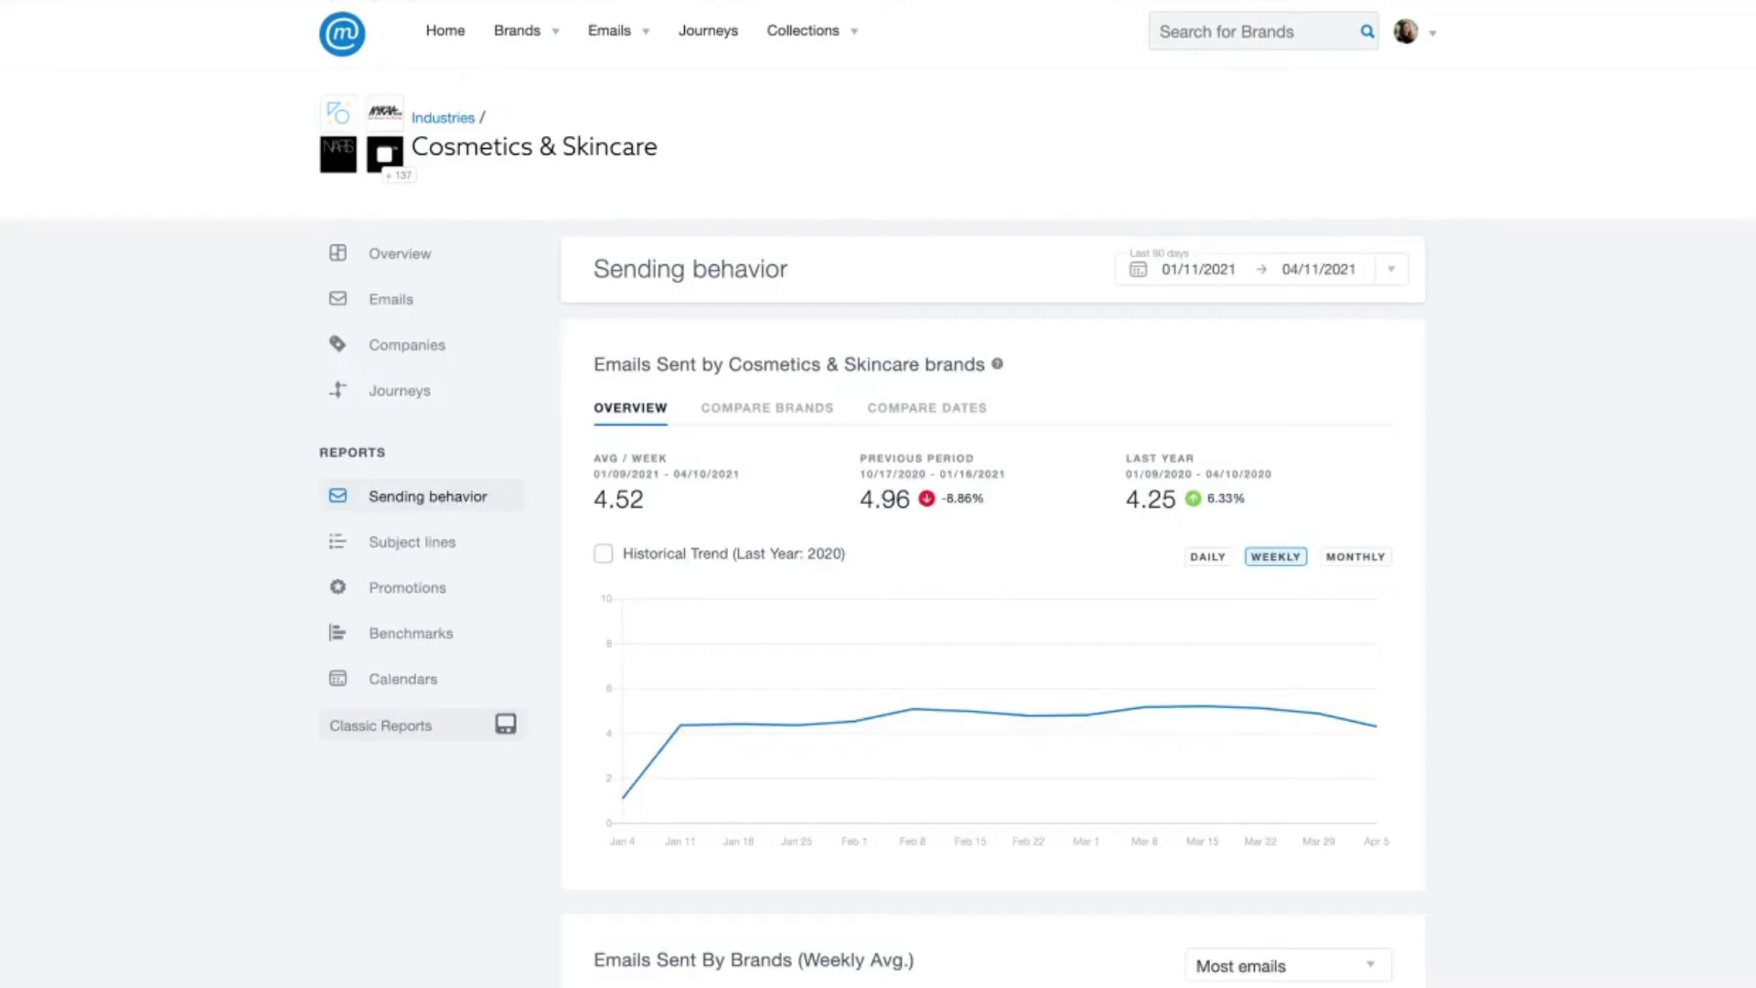
scroll(993, 549, down, 2)
scroll(995, 549, down, 5)
scroll(993, 549, down, 3)
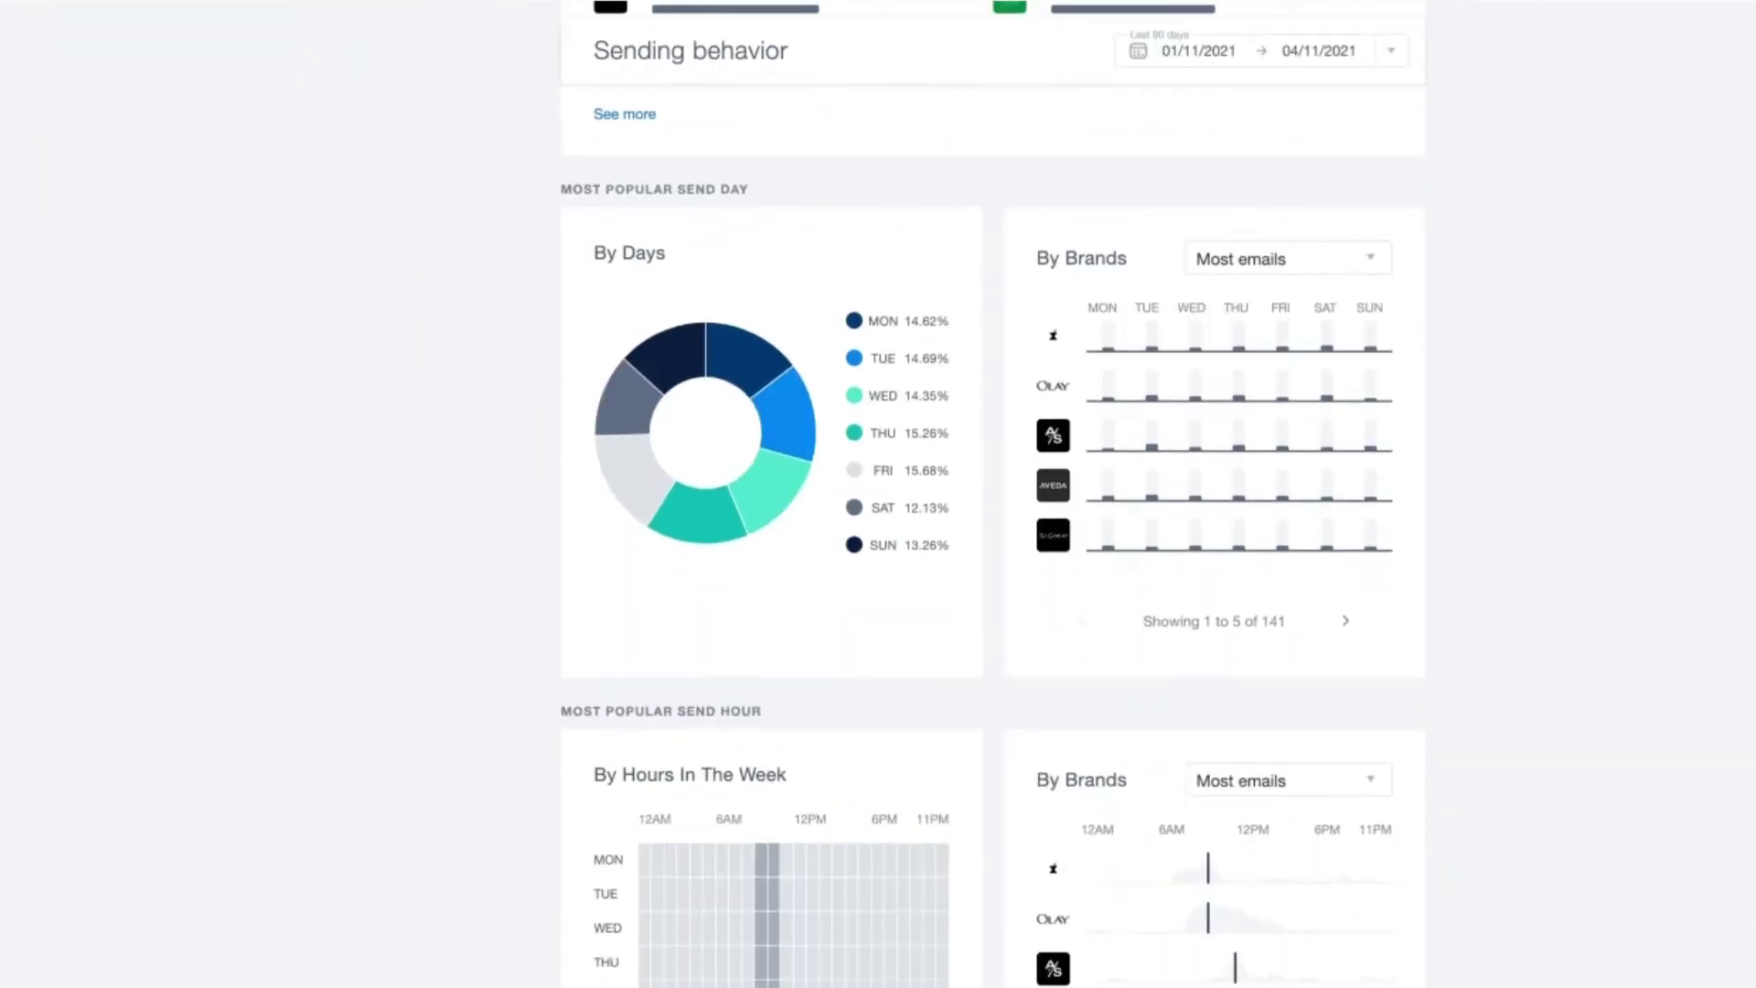
scroll(994, 549, down, 1)
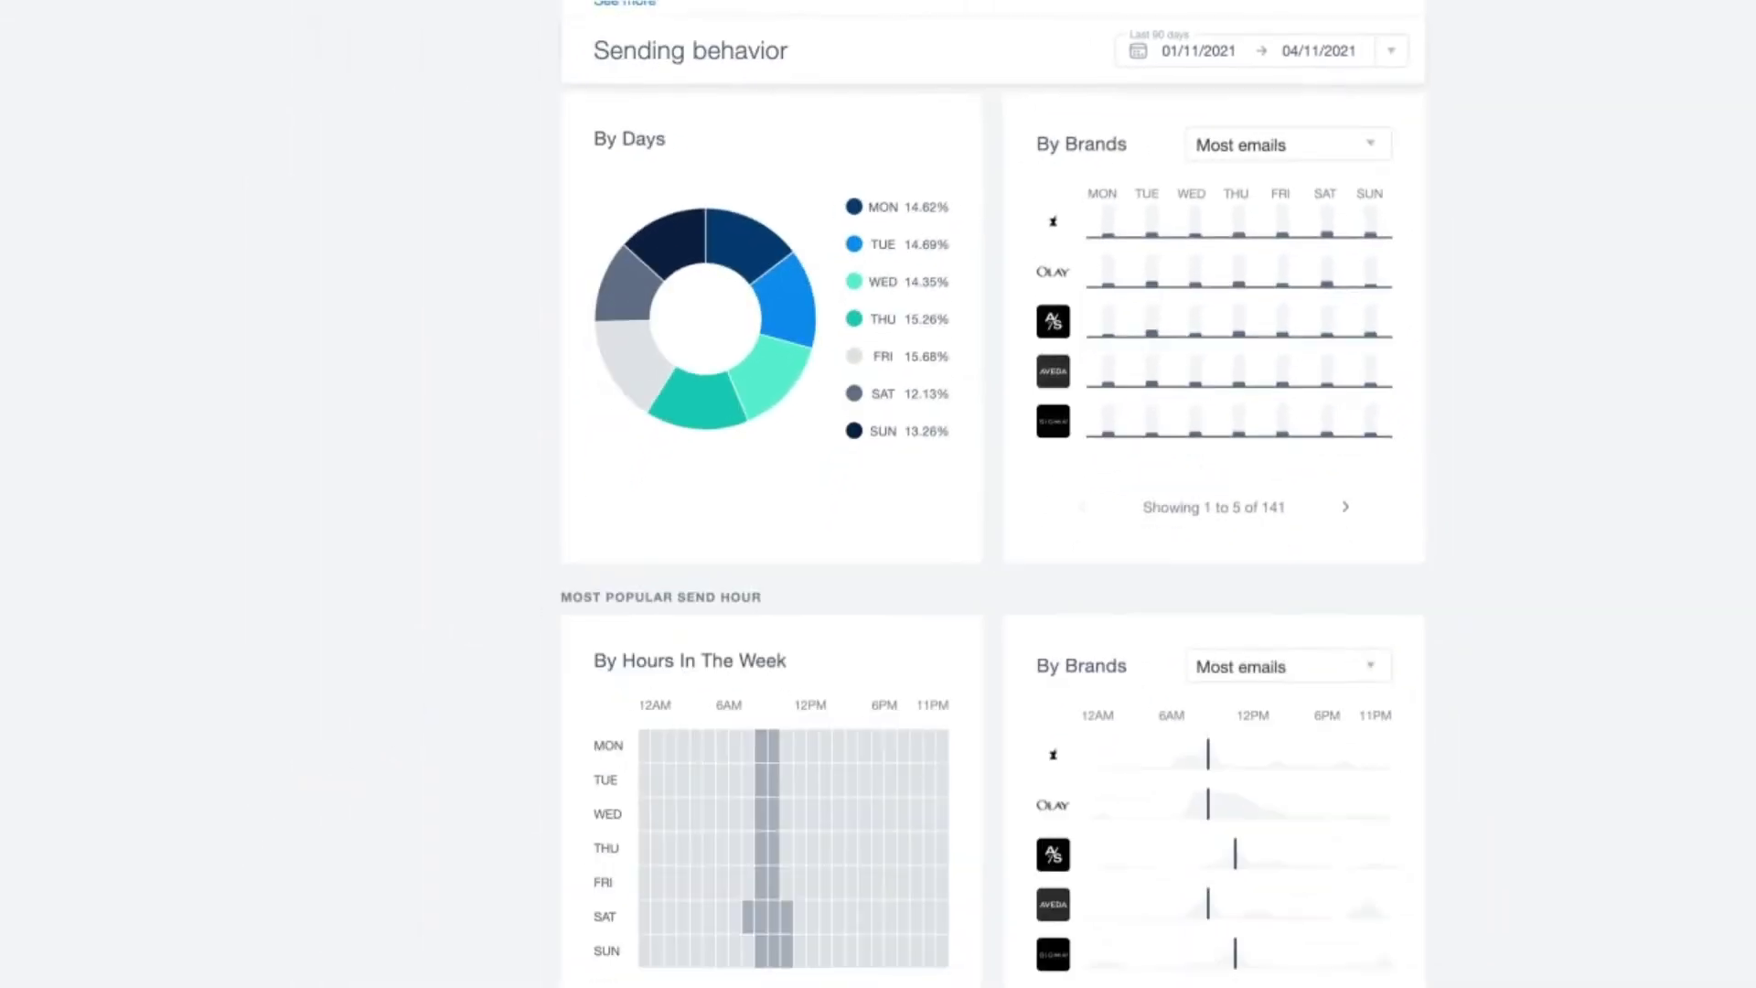
scroll(995, 550, up, 2)
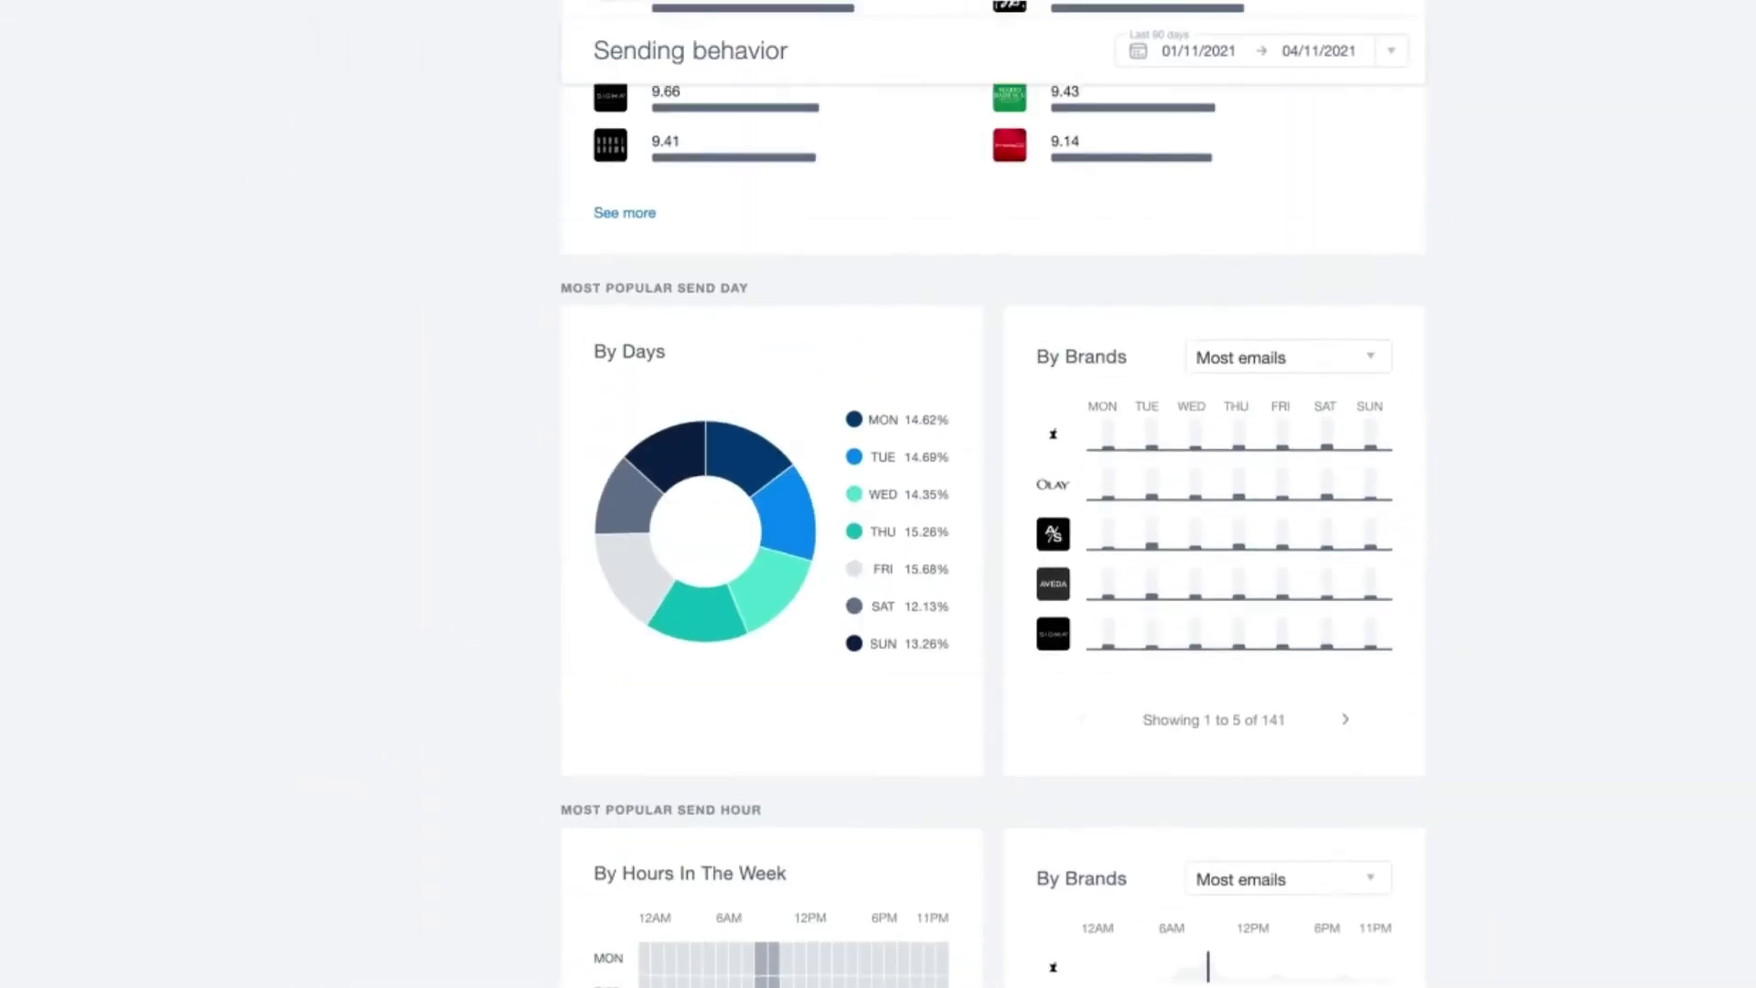
scroll(994, 549, up, 1)
scroll(994, 550, up, 4)
scroll(994, 549, up, 2)
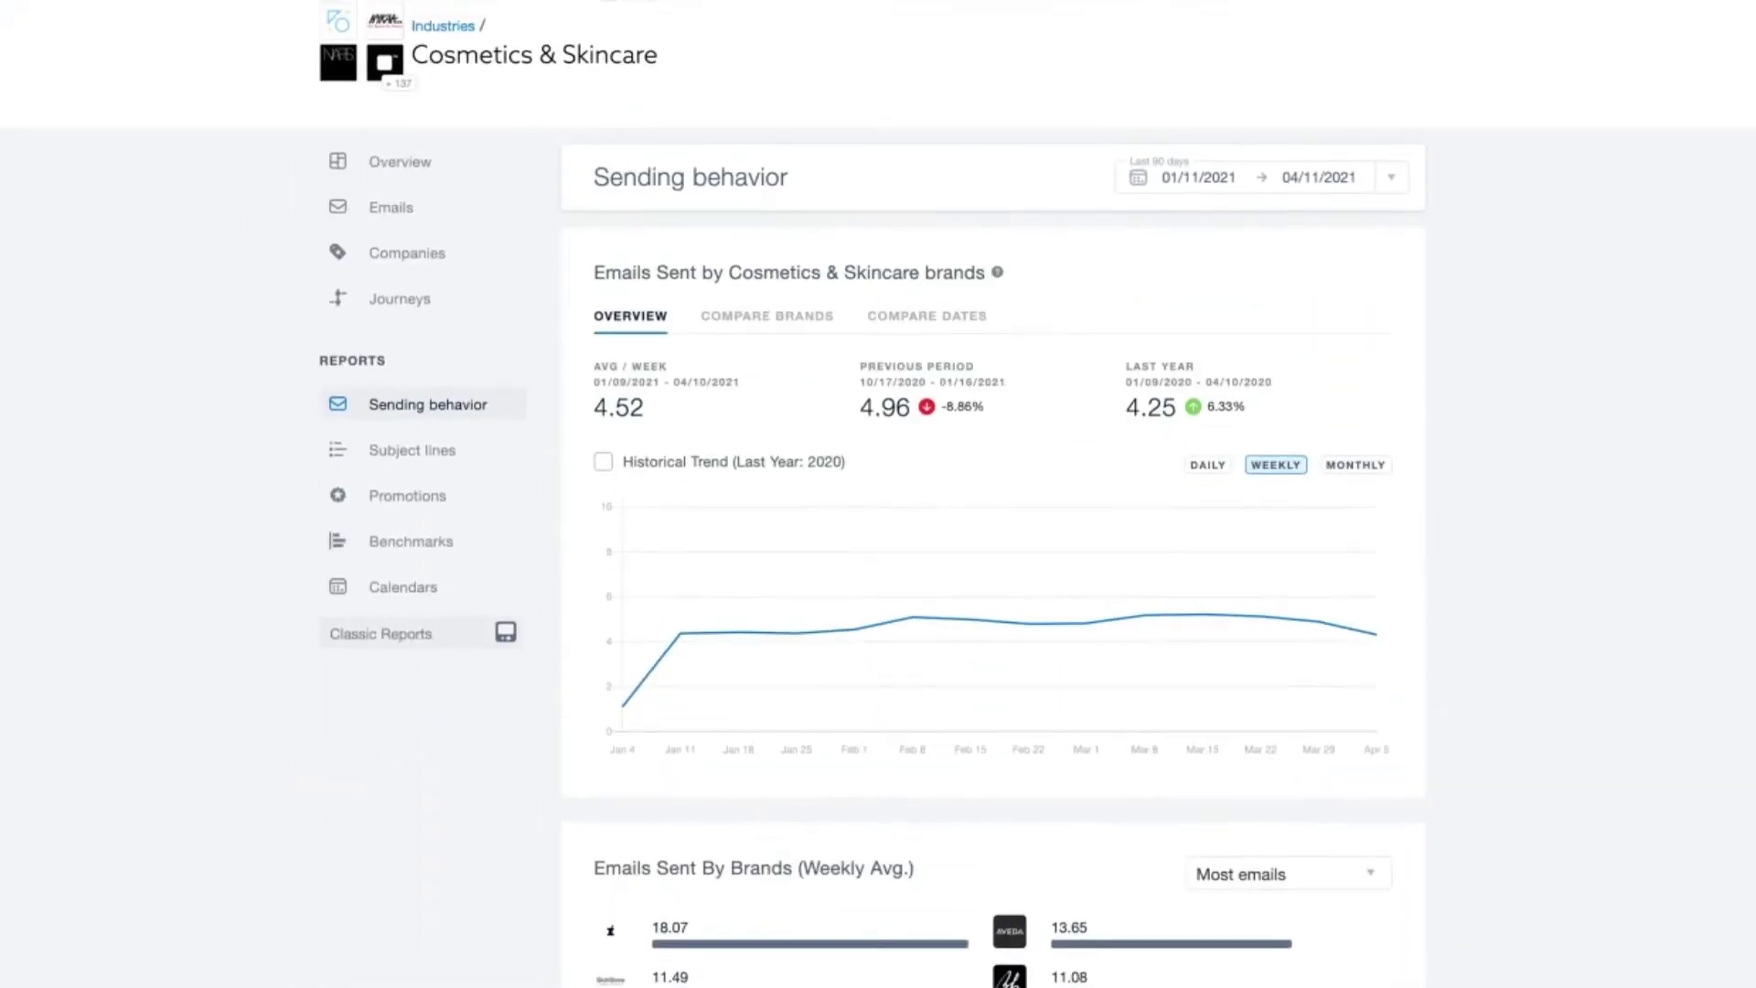
Turn on Historical Trend and MONTHLY, then visit Subject lines, Promotions and Journeys
click(603, 463)
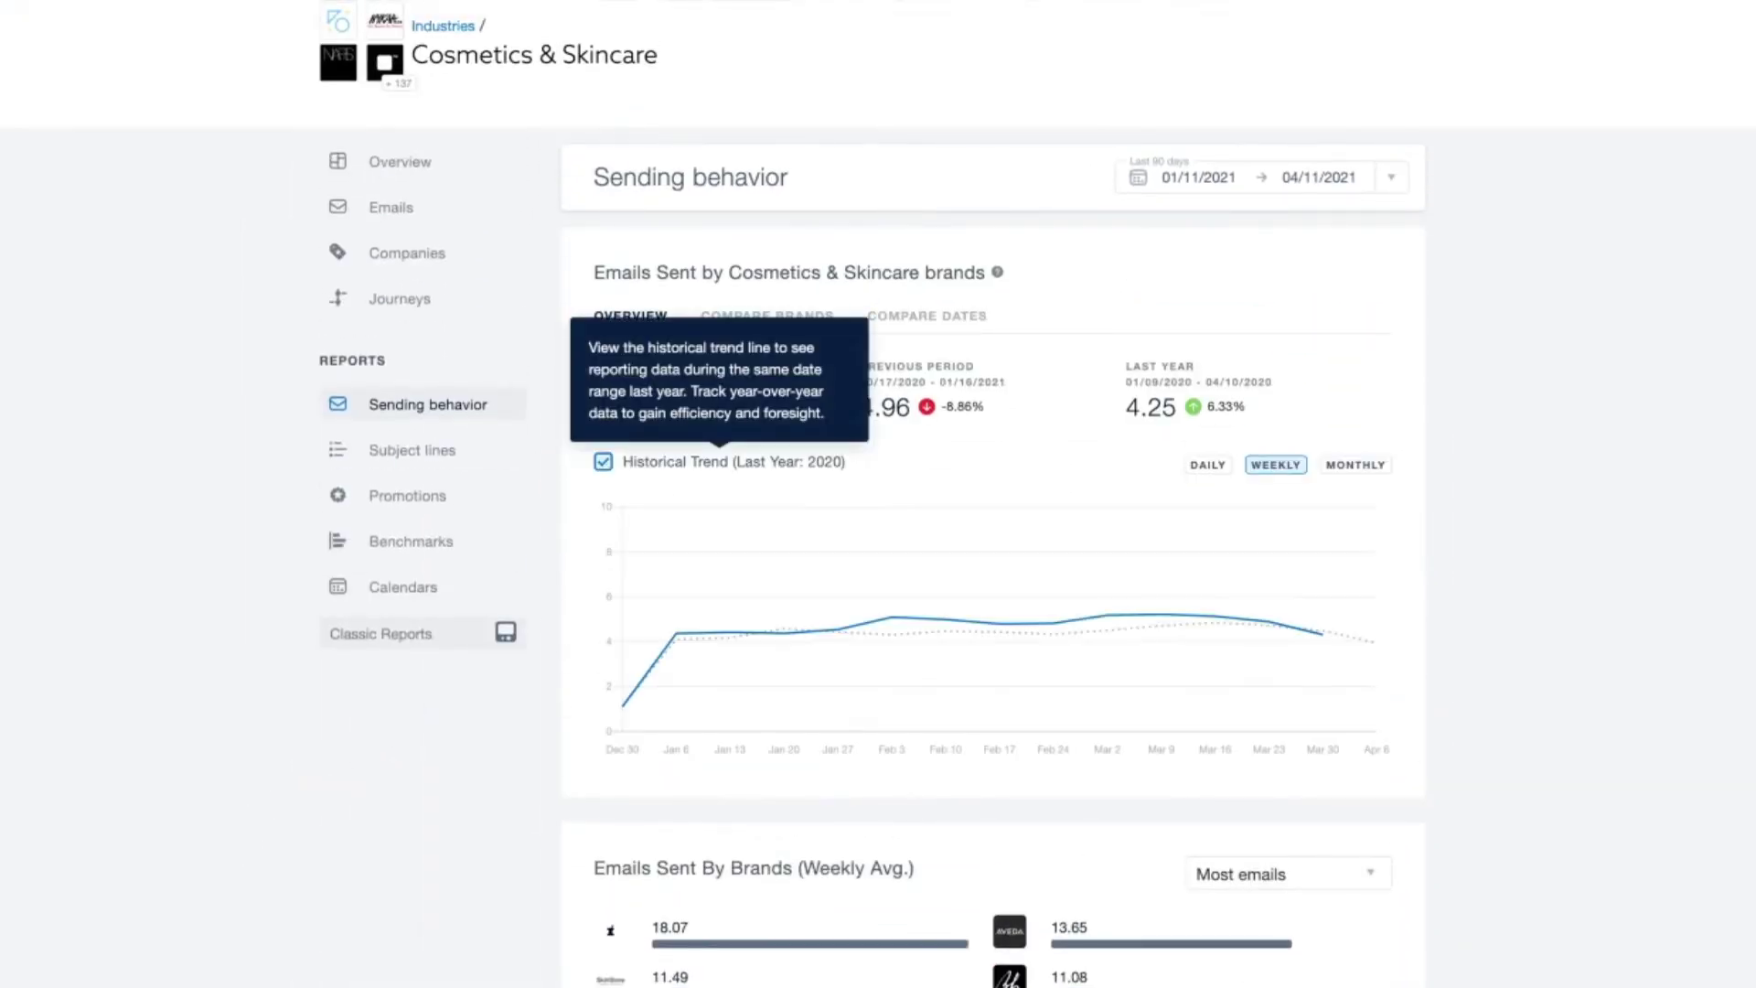
click(1357, 465)
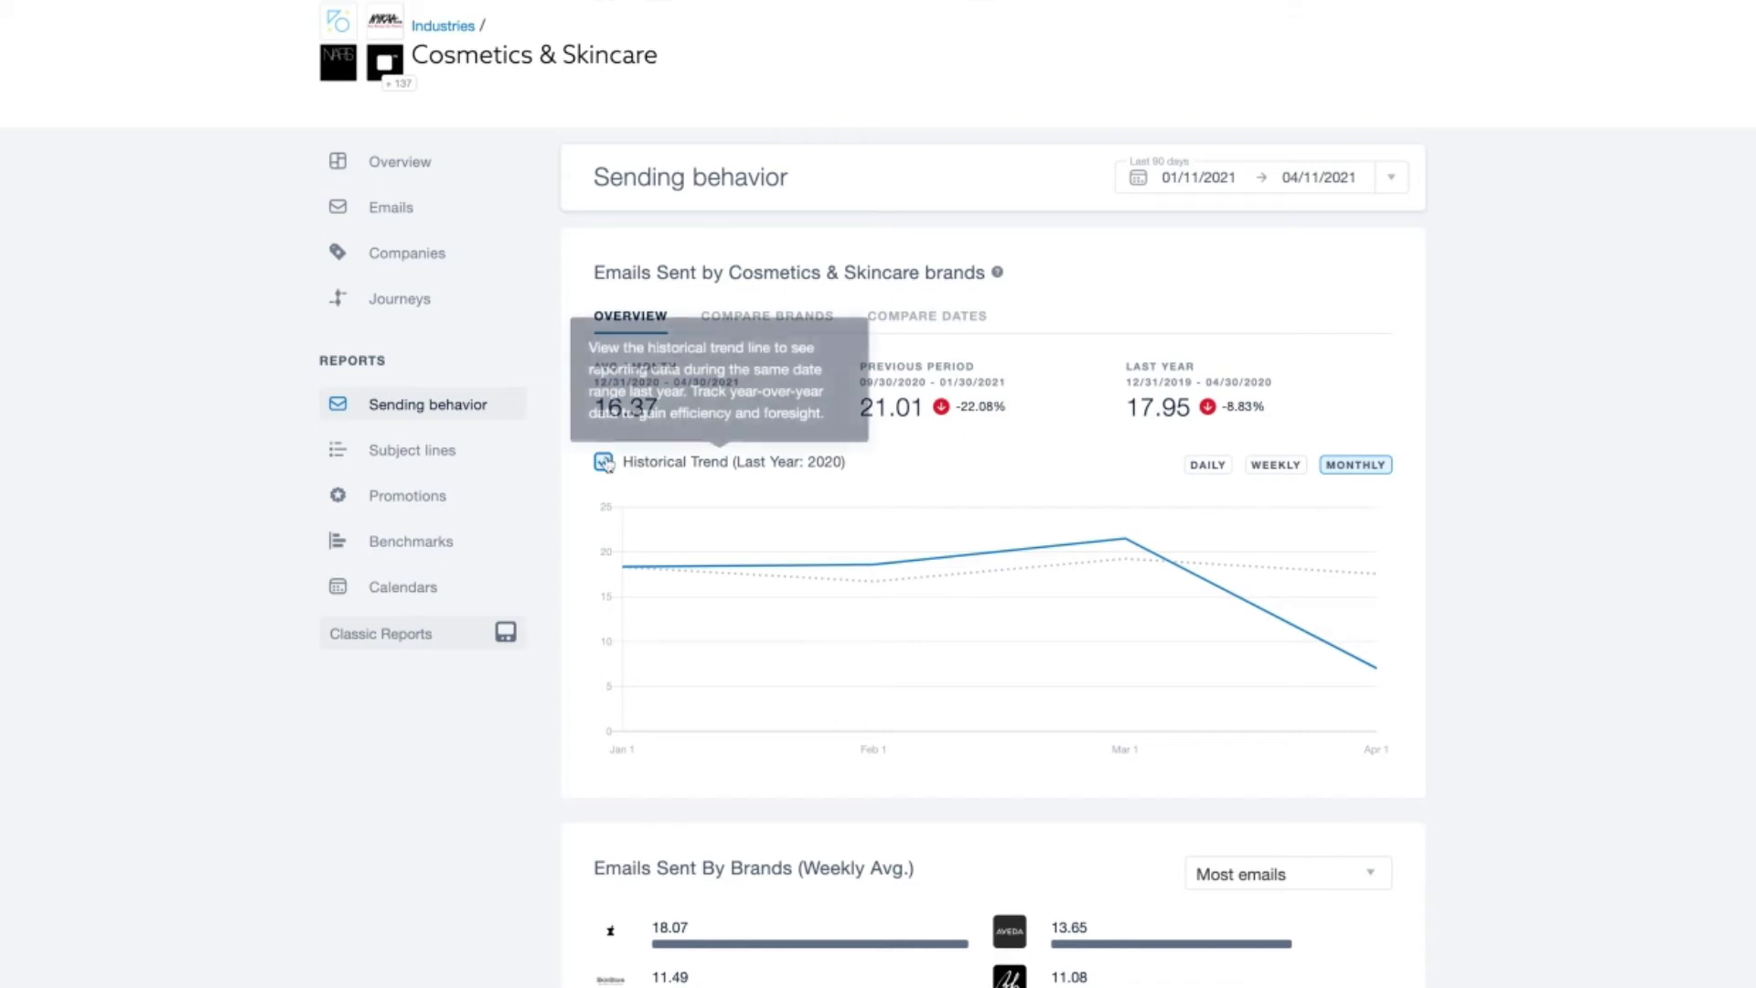
click(445, 462)
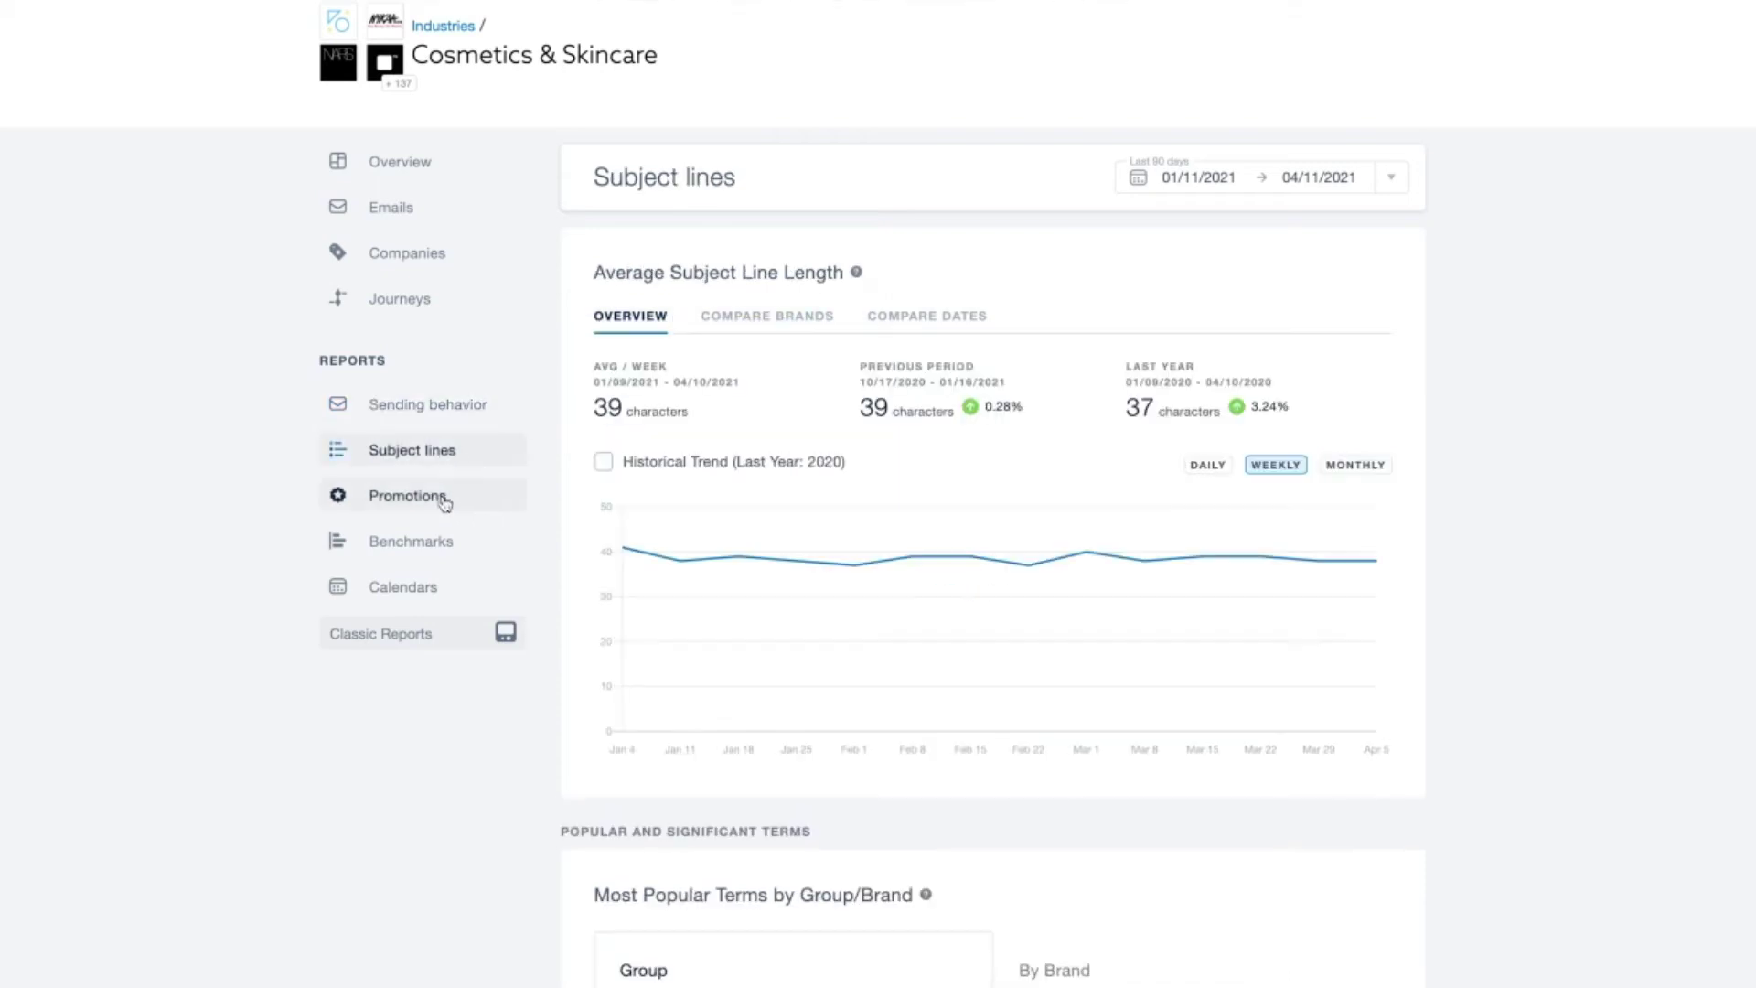
click(445, 497)
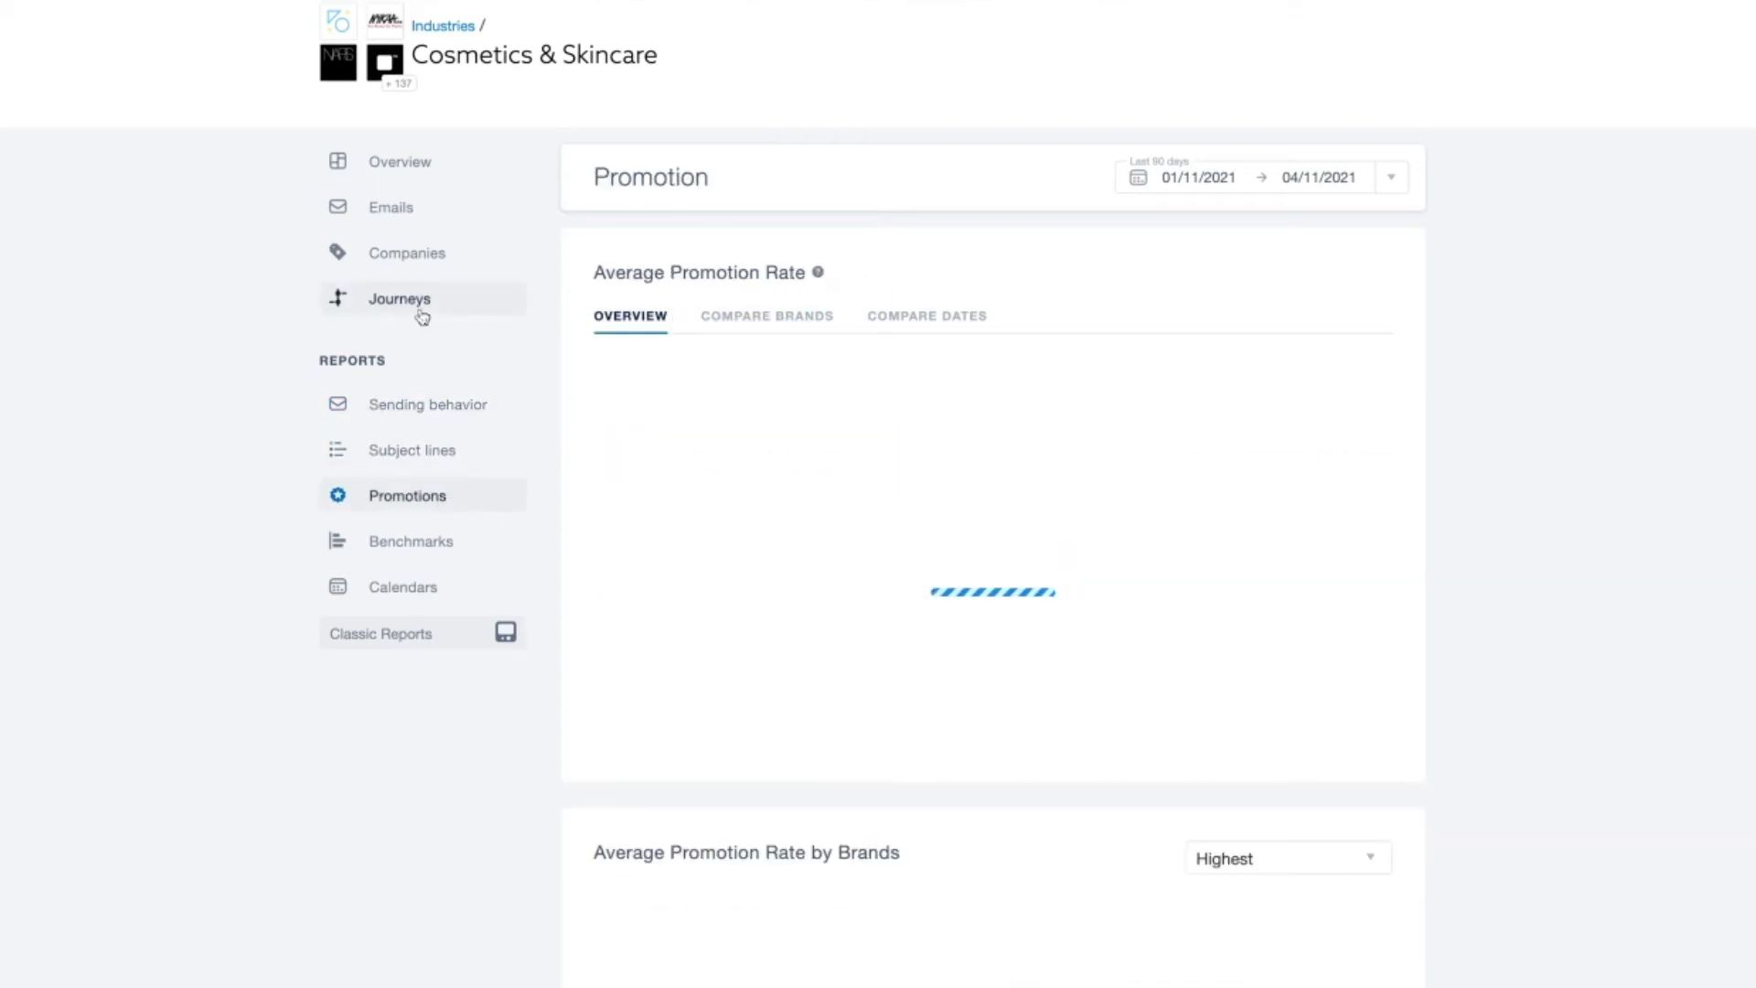
click(423, 305)
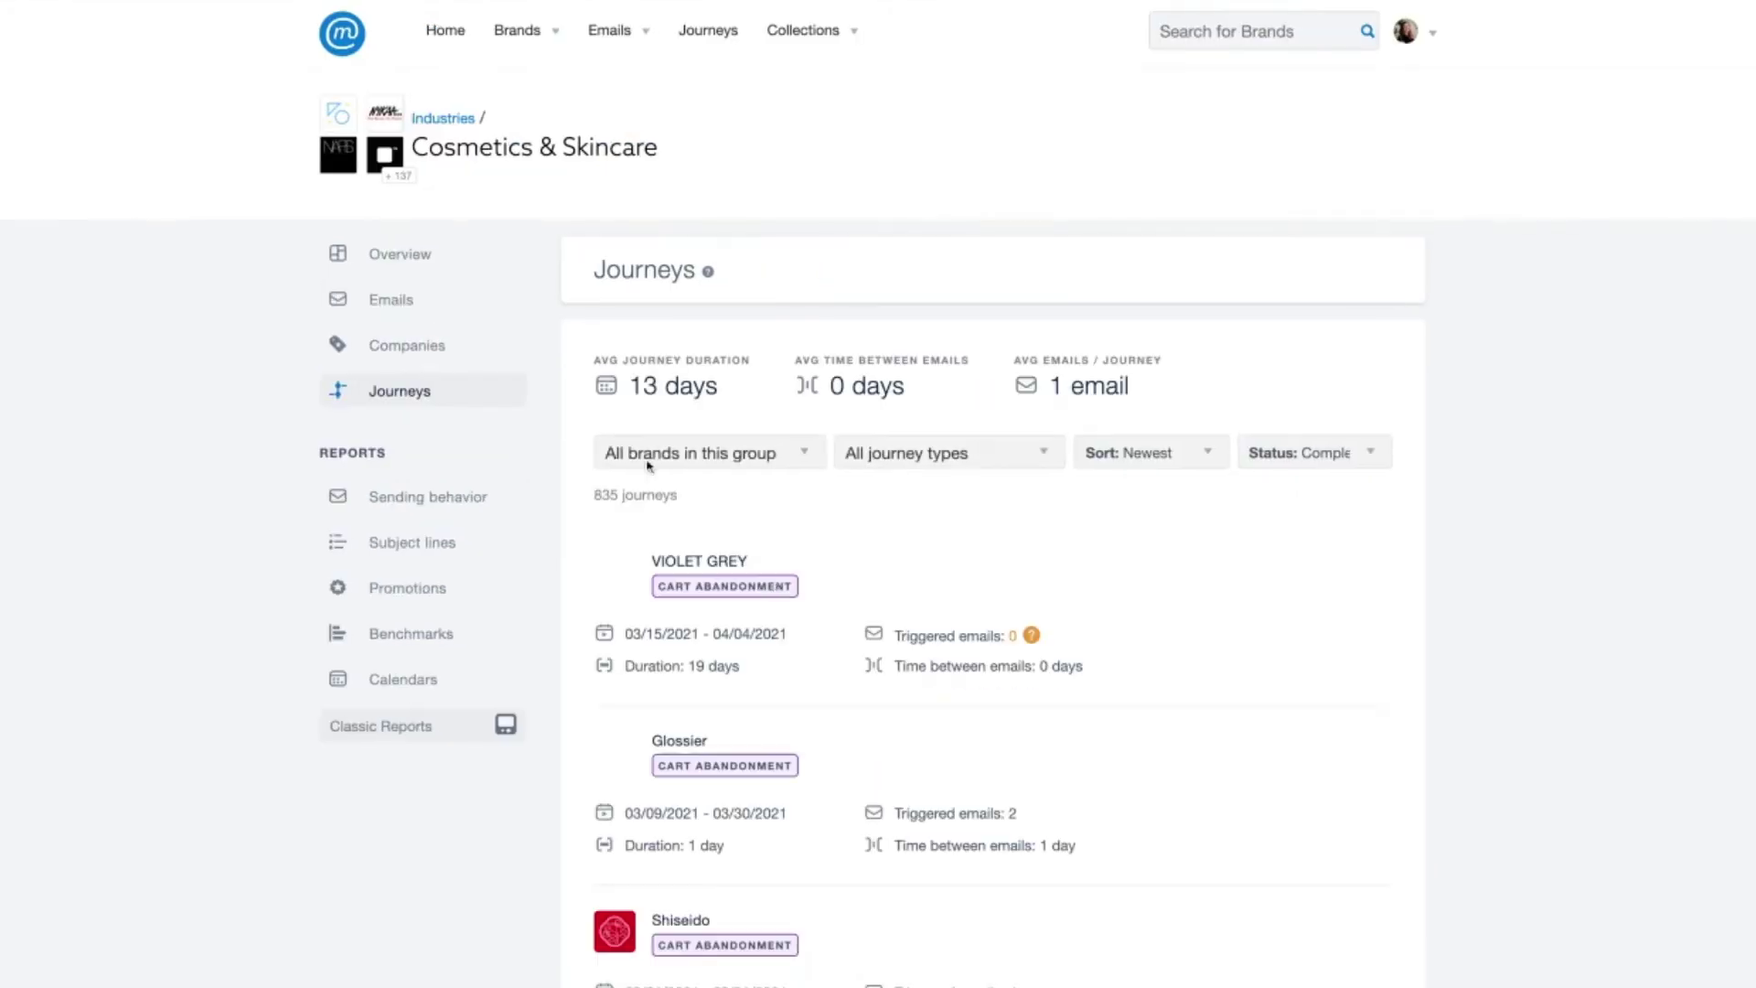
scroll(904, 653, down, 3)
scroll(903, 651, down, 5)
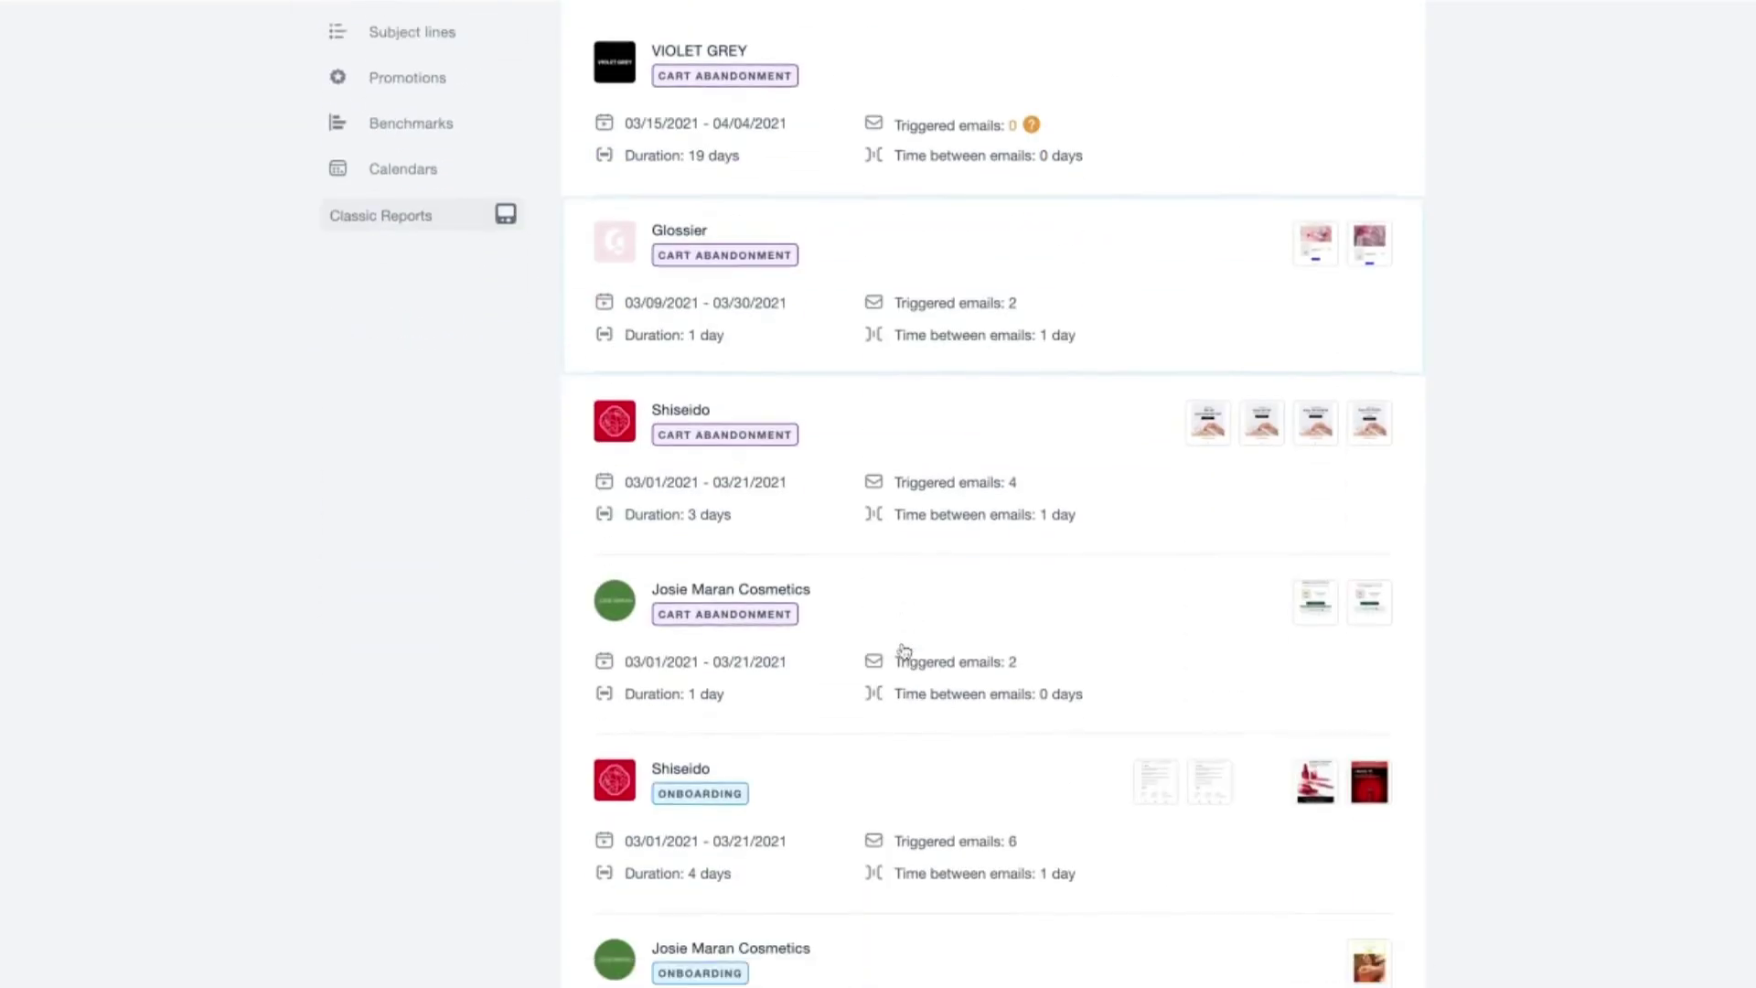
scroll(903, 652, down, 6)
scroll(903, 652, down, 4)
scroll(903, 652, down, 4)
scroll(903, 653, down, 3)
scroll(903, 652, down, 1)
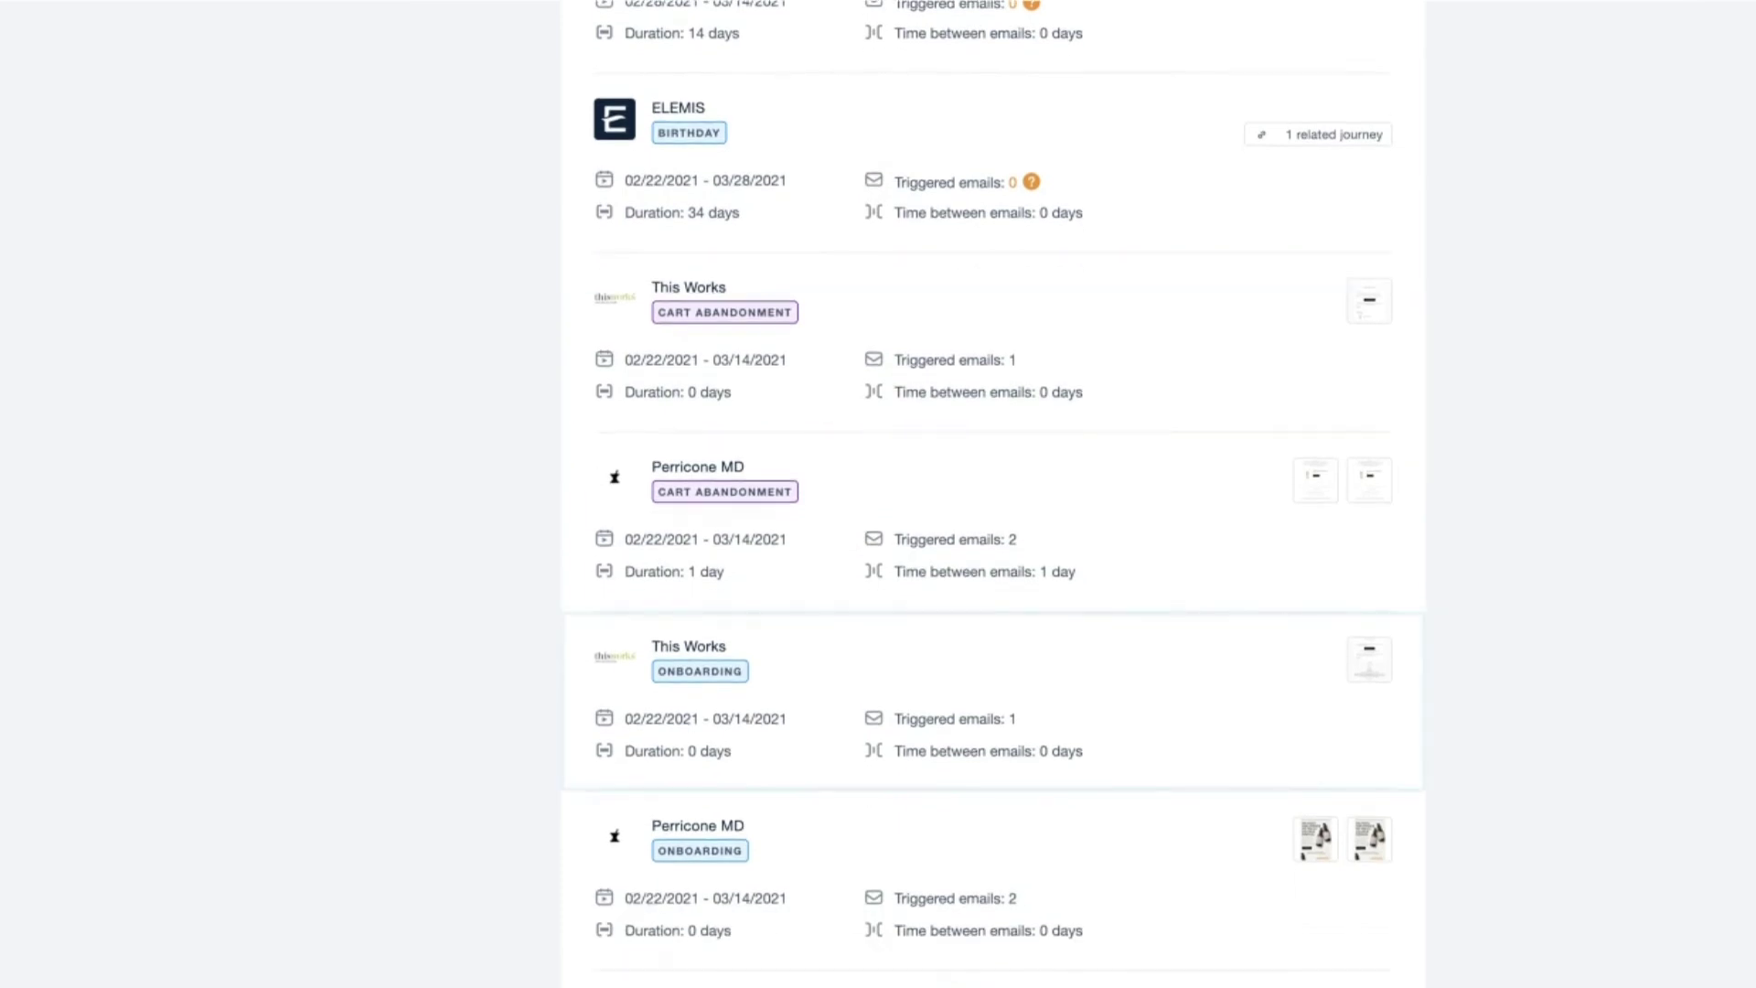
scroll(903, 651, down, 2)
scroll(904, 653, up, 2)
scroll(903, 651, up, 3)
scroll(904, 651, up, 3)
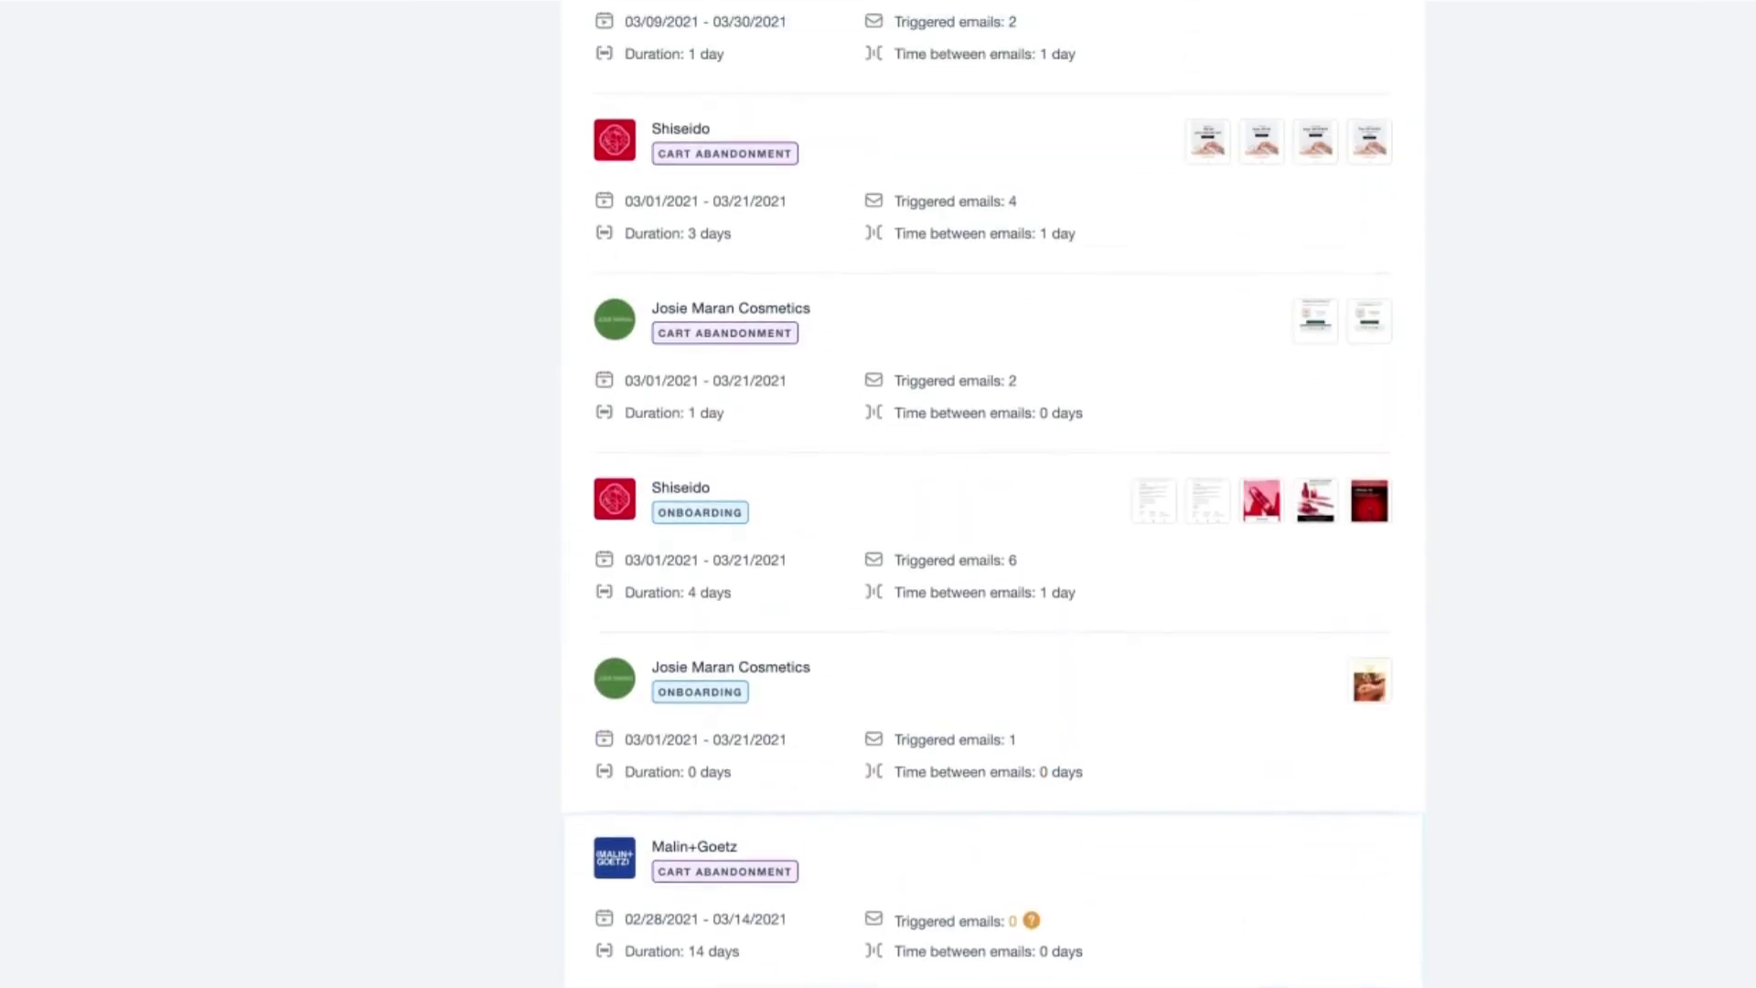
scroll(904, 653, up, 3)
scroll(892, 549, up, 1)
scroll(892, 549, up, 2)
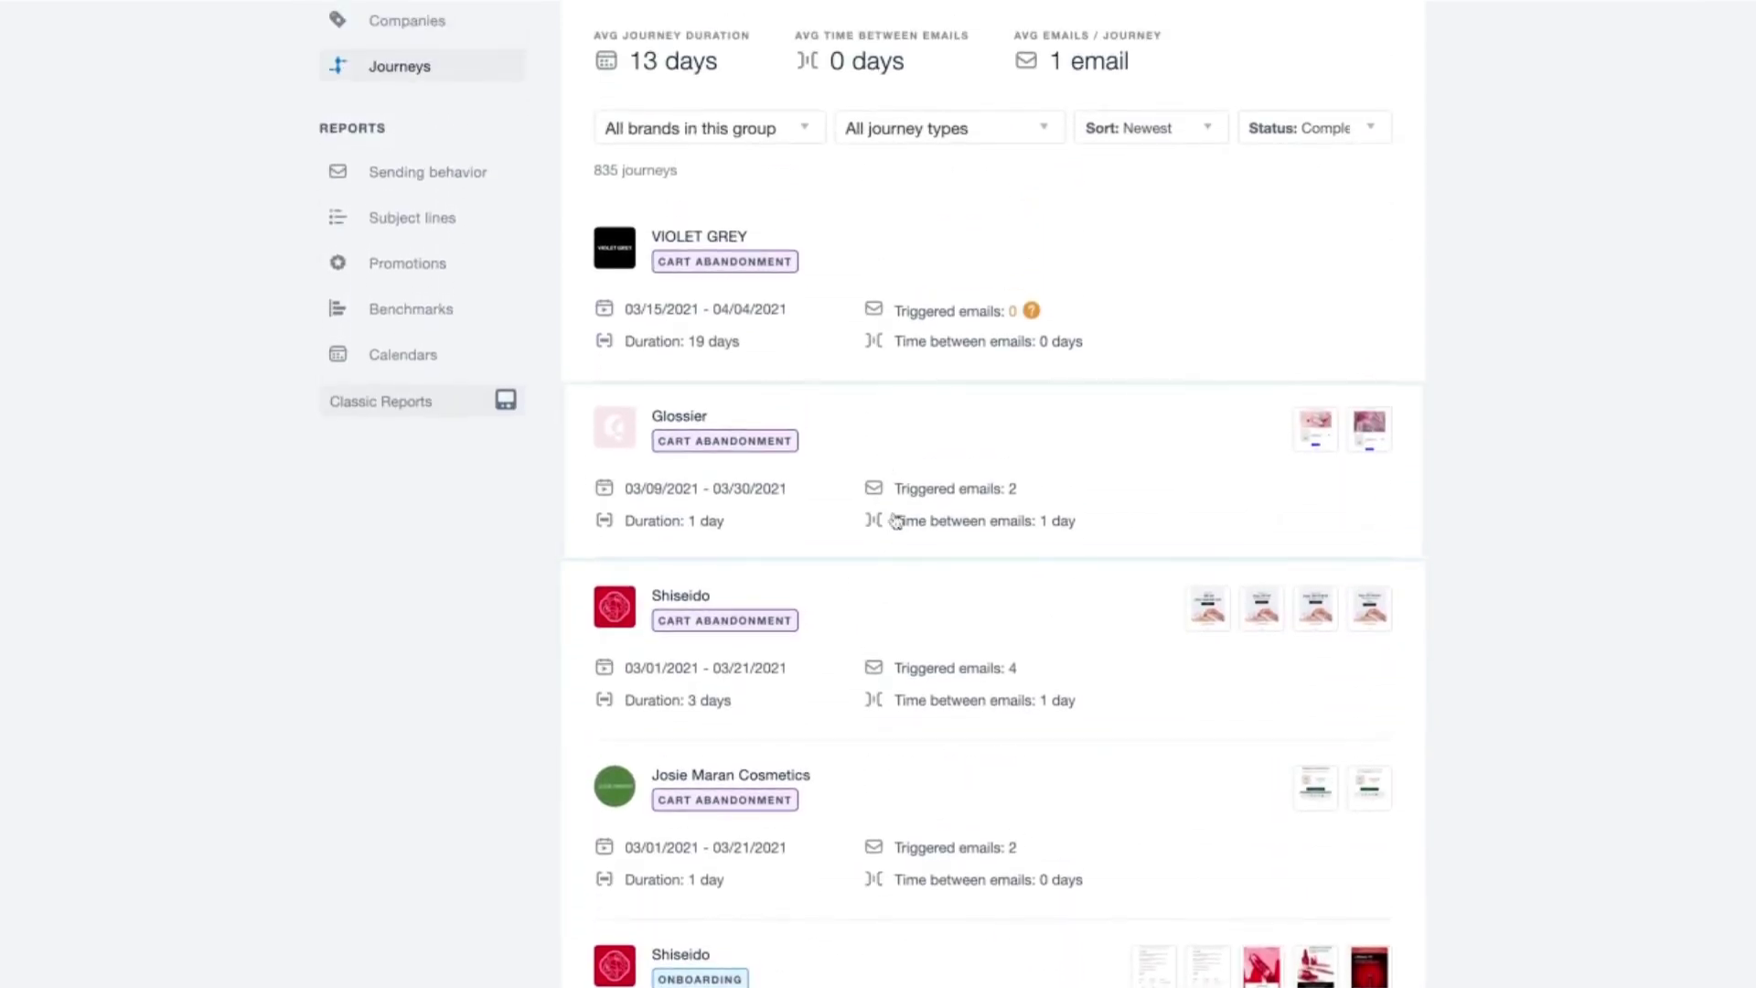
Open the Shiseido Cart Abandonment journey card from the Journeys list
click(917, 601)
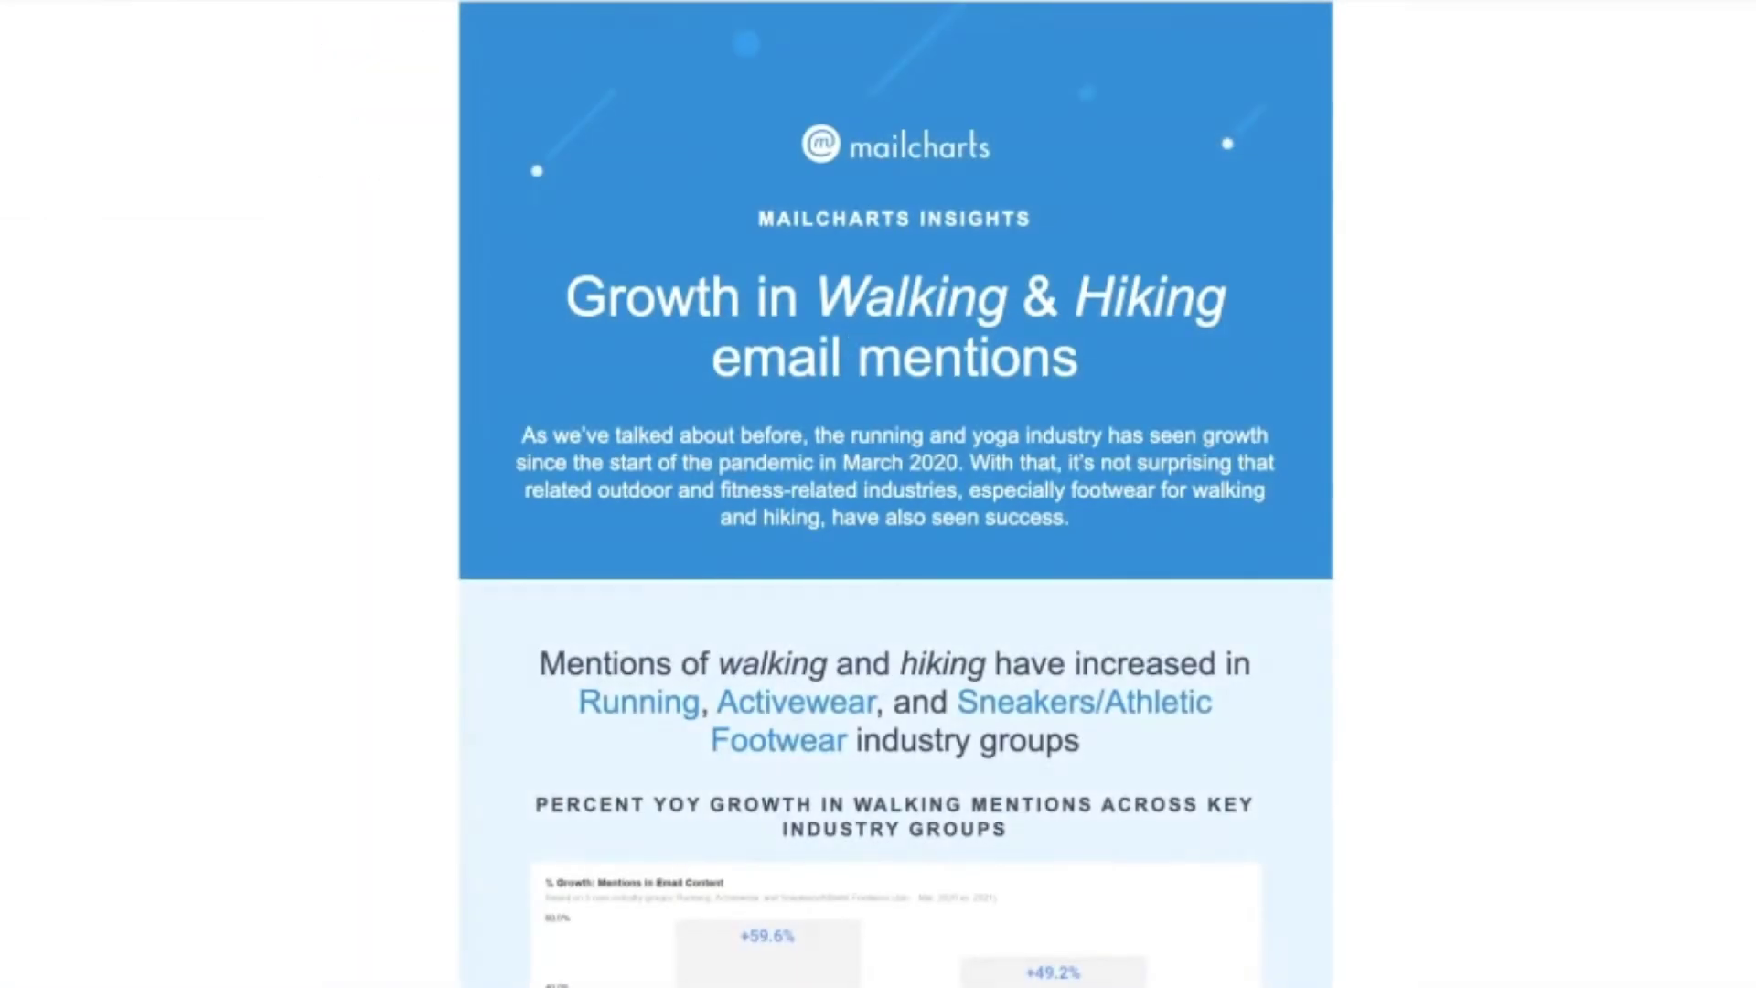
scroll(846, 370, down, 1)
scroll(859, 440, down, 3)
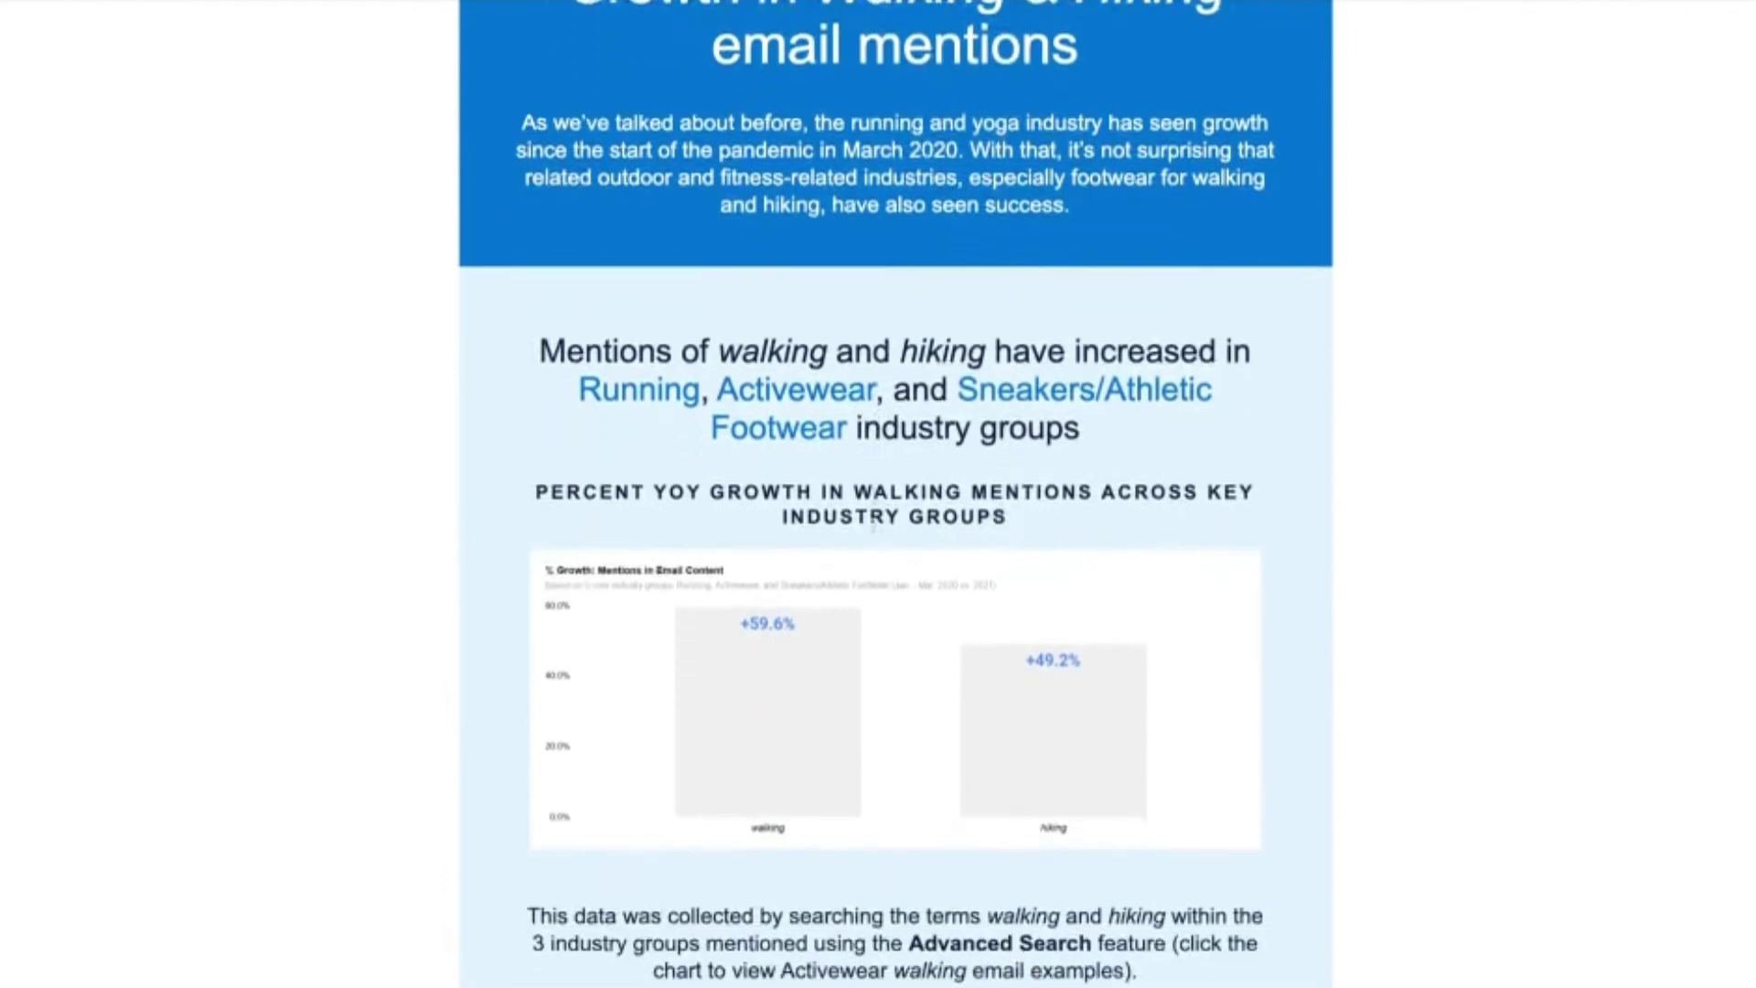
scroll(873, 529, down, 1)
scroll(874, 529, down, 3)
scroll(874, 528, down, 2)
scroll(873, 528, down, 2)
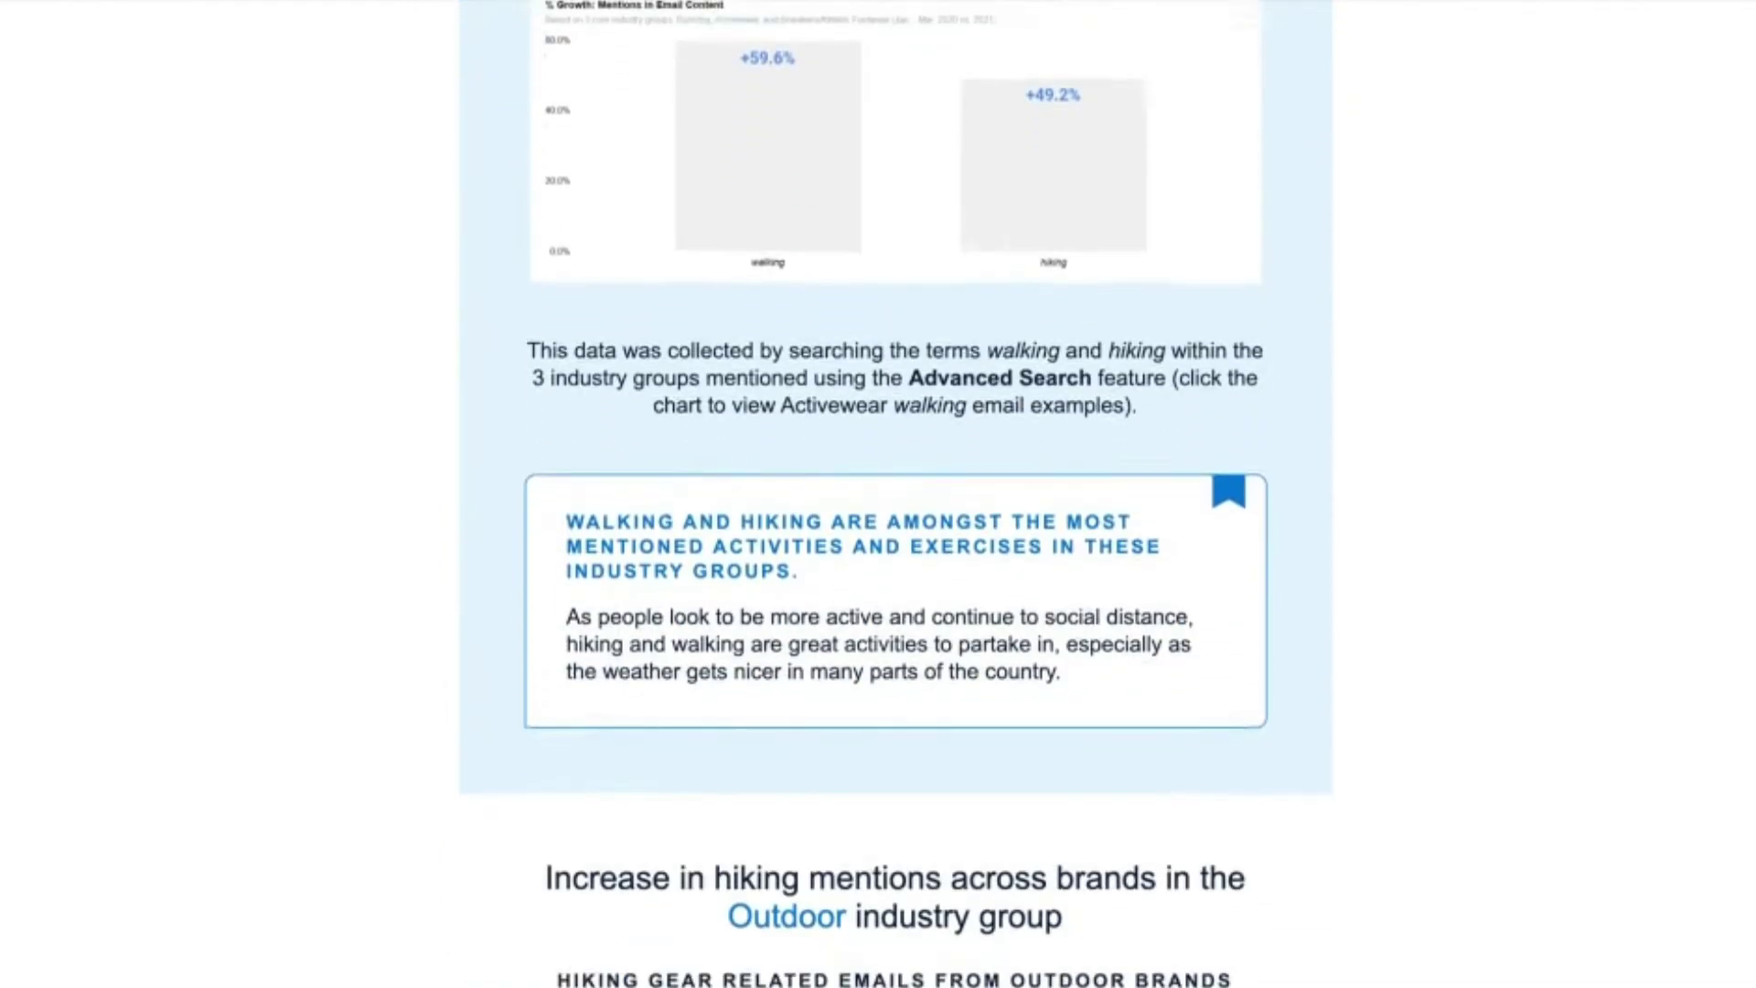
scroll(872, 528, down, 5)
scroll(895, 494, down, 2)
scroll(895, 494, down, 2)
scroll(894, 494, down, 4)
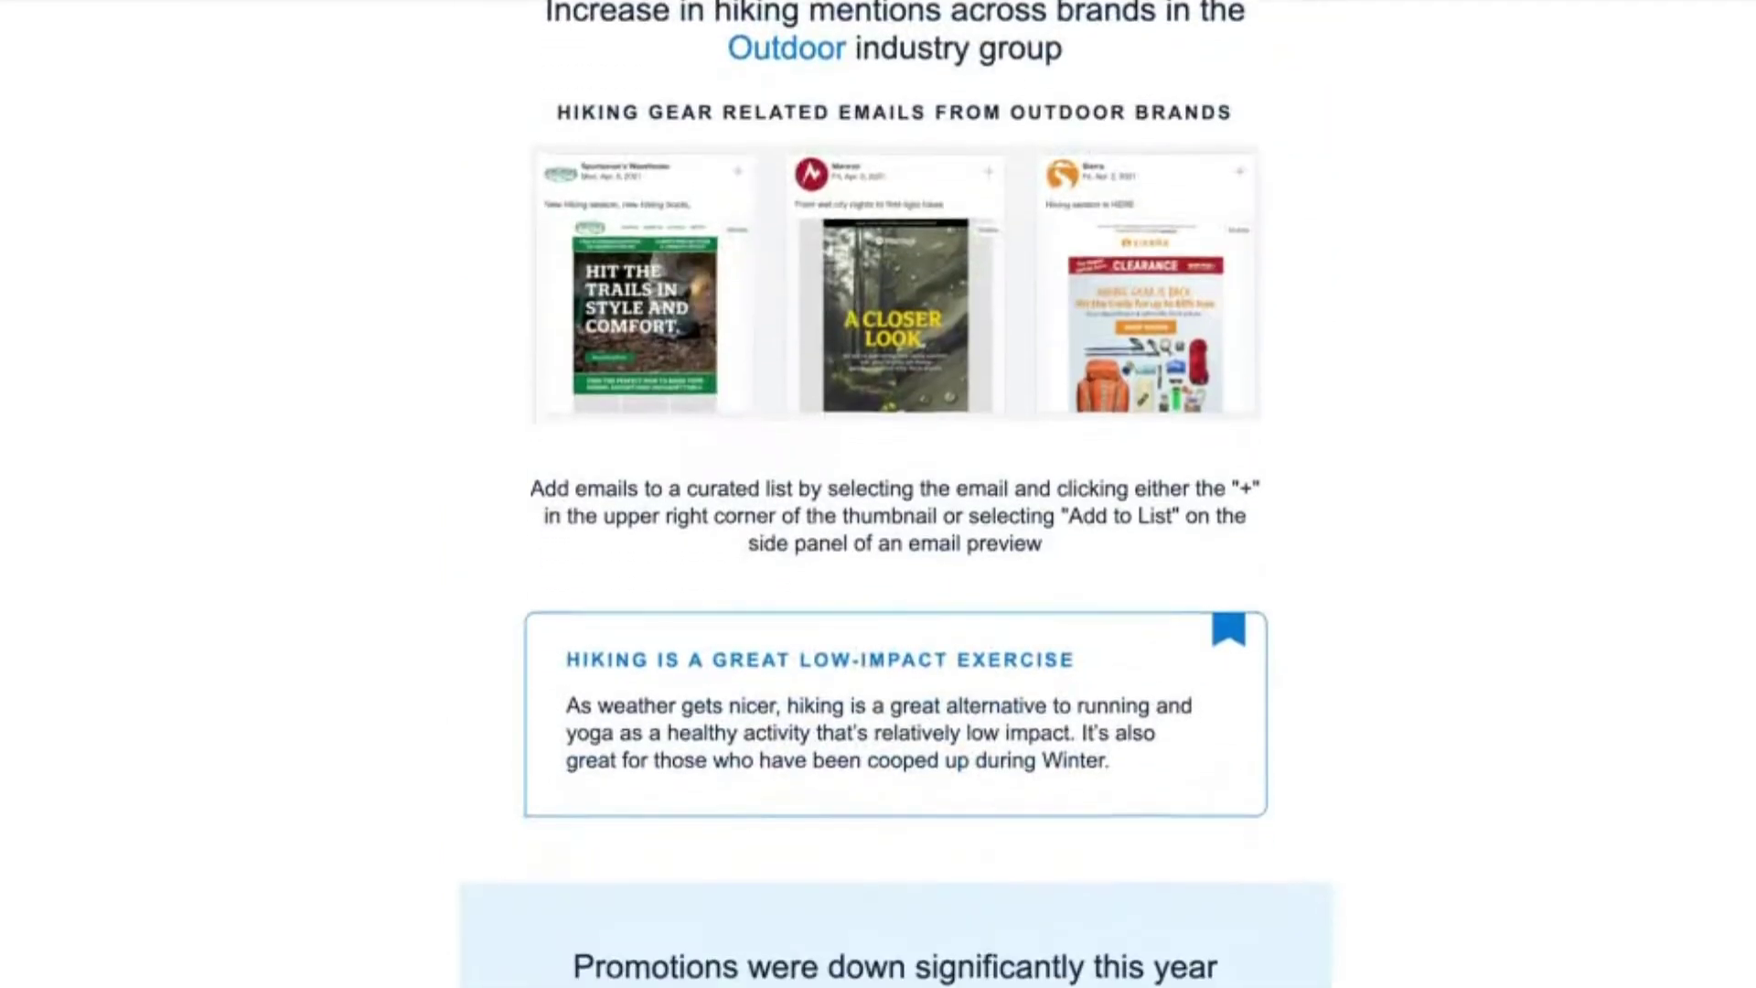
scroll(894, 494, down, 7)
scroll(896, 494, down, 3)
scroll(894, 494, down, 3)
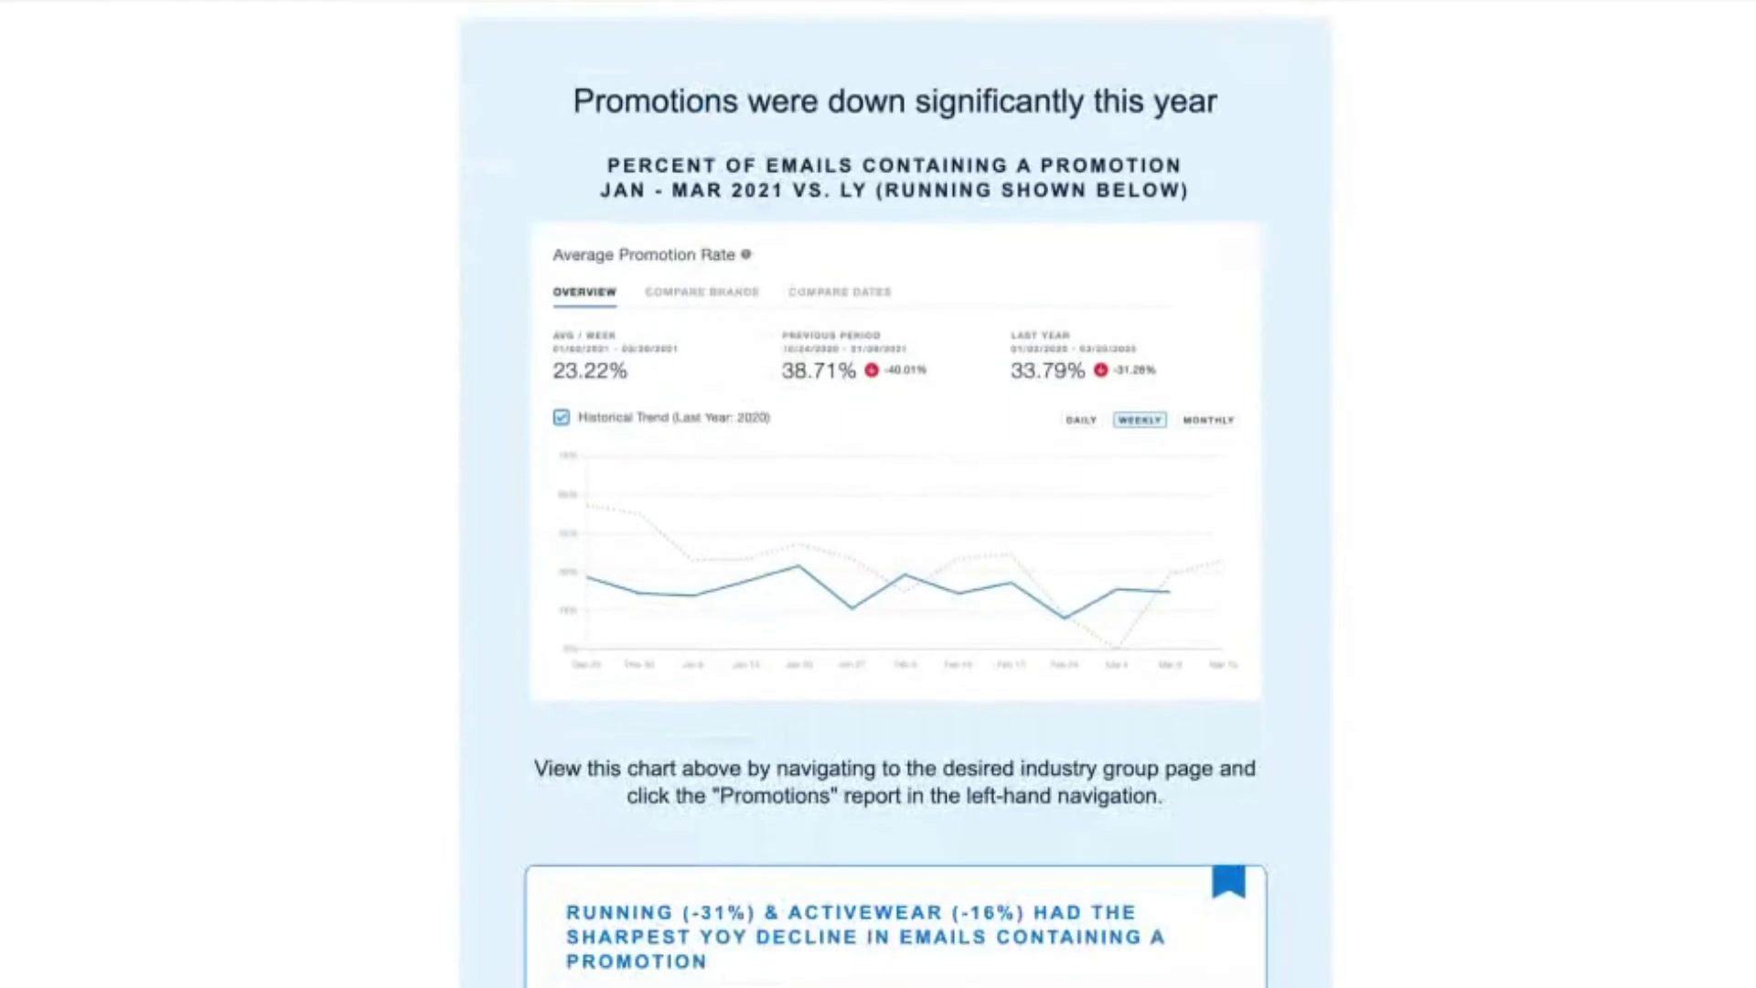
scroll(690, 912, down, 3)
scroll(691, 912, down, 7)
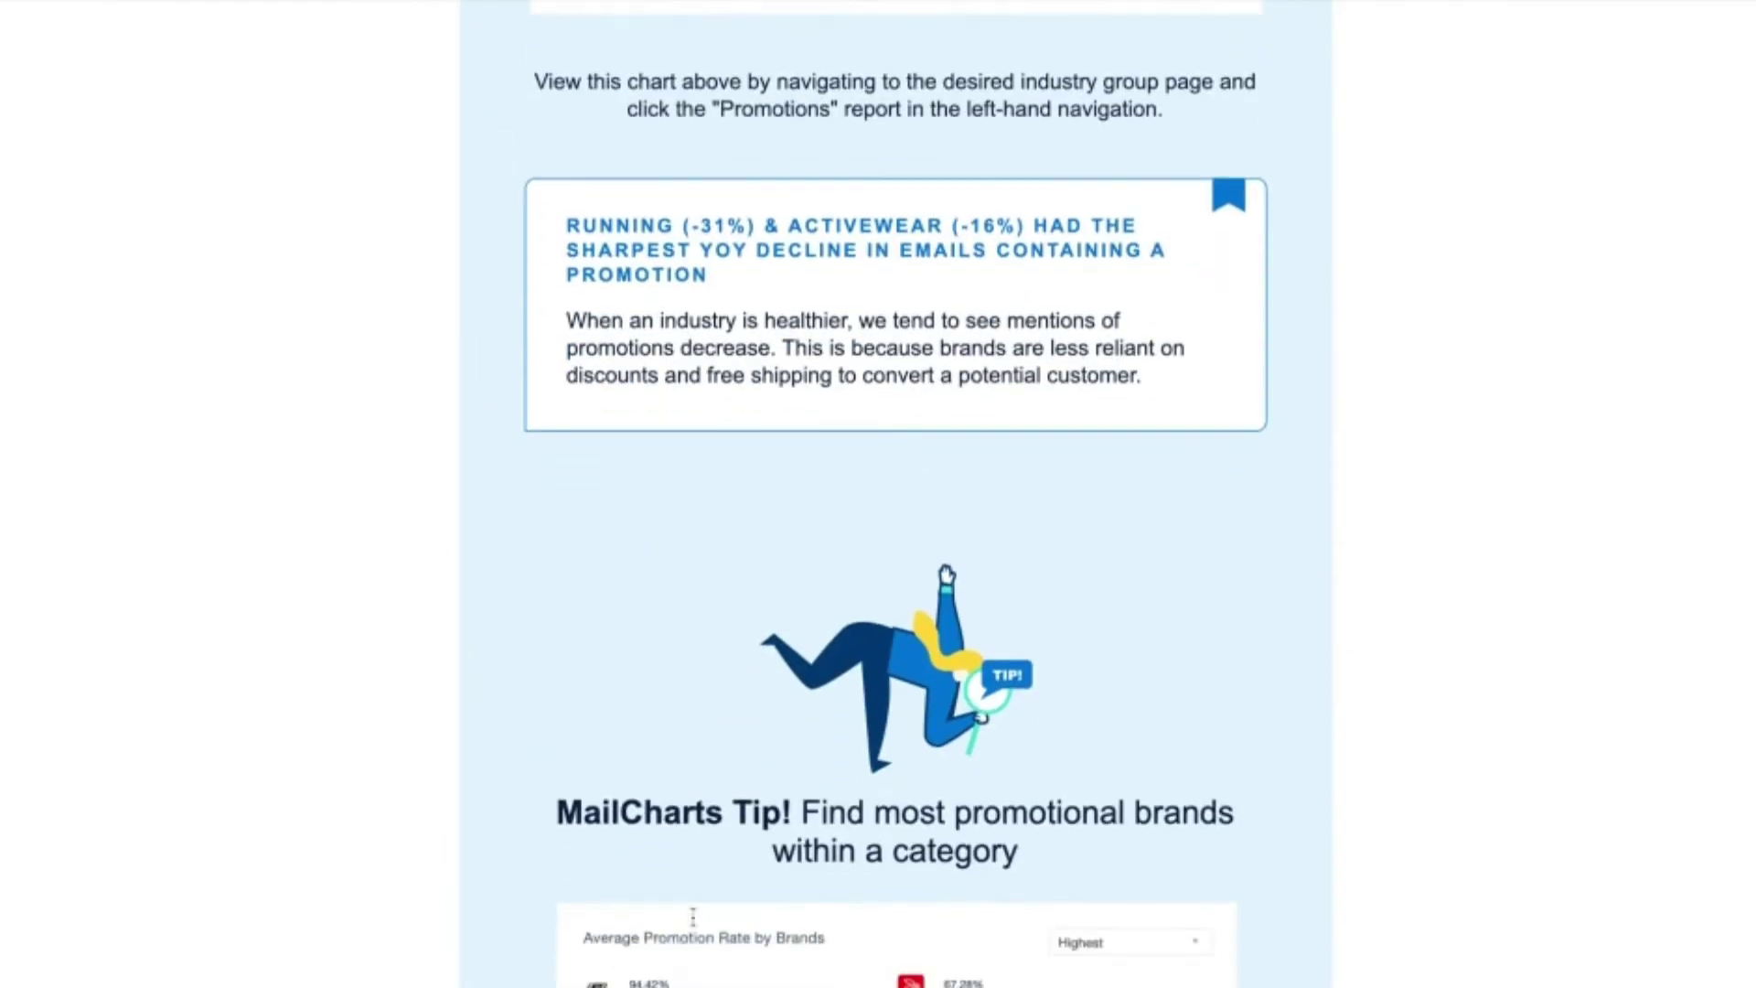
scroll(691, 913, down, 2)
scroll(691, 913, down, 2)
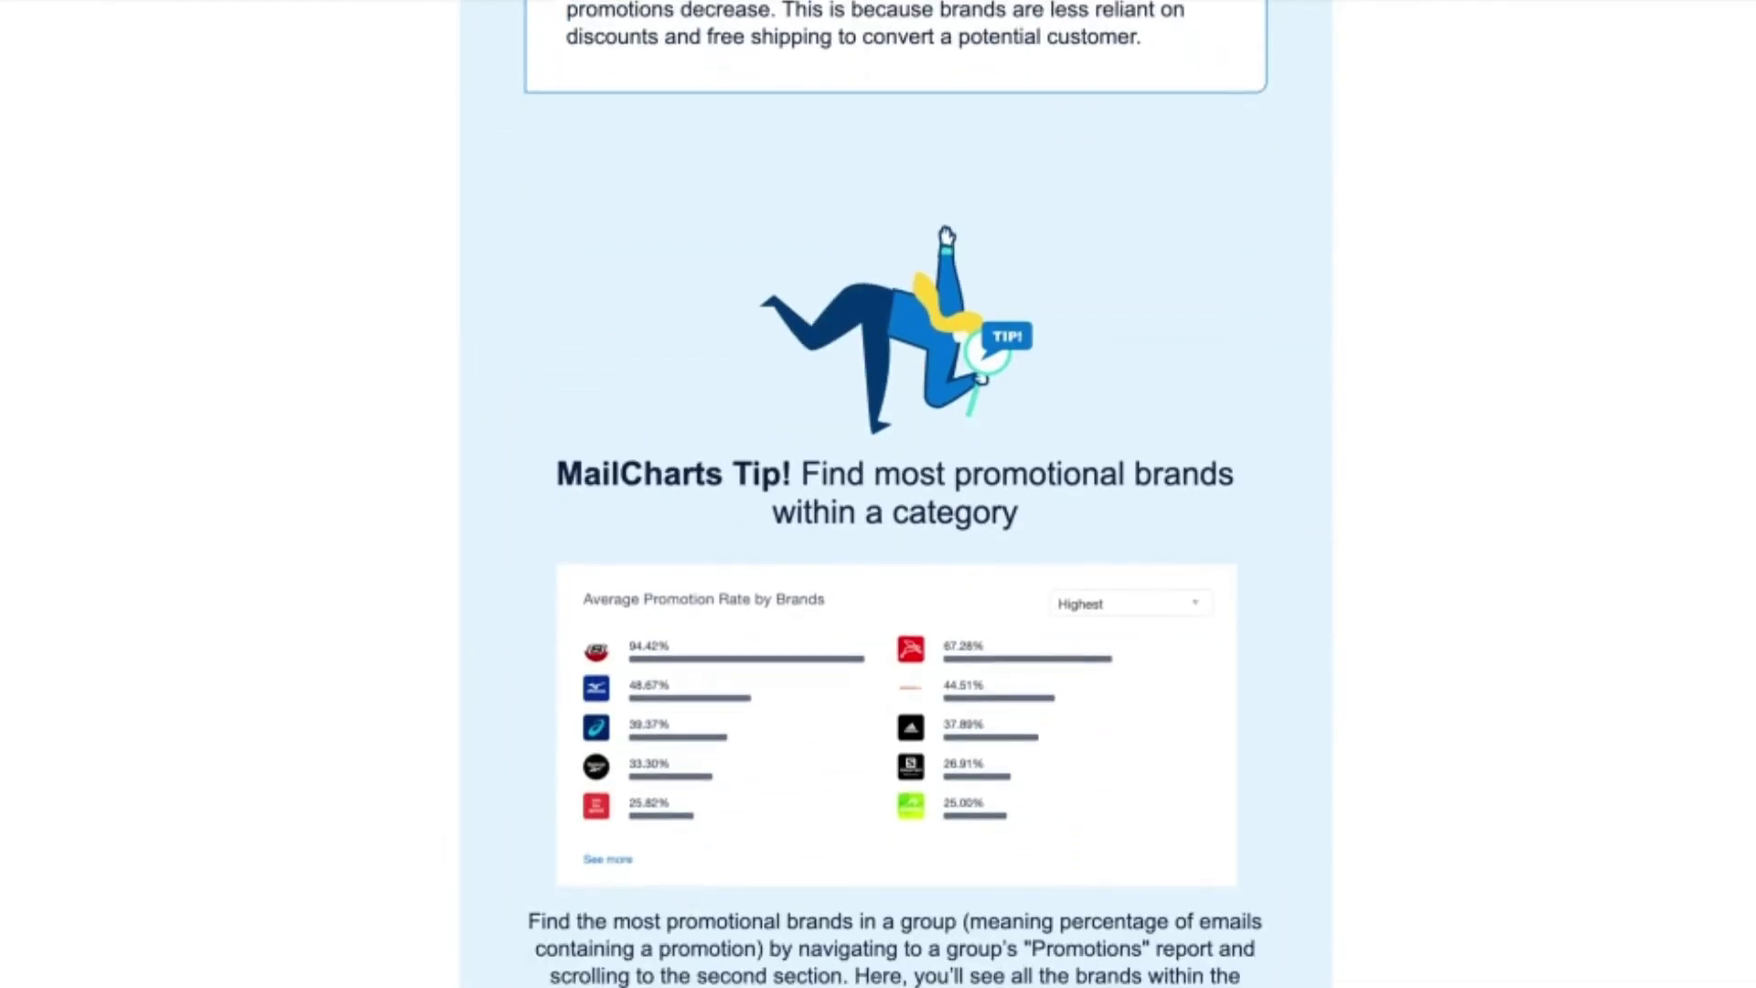